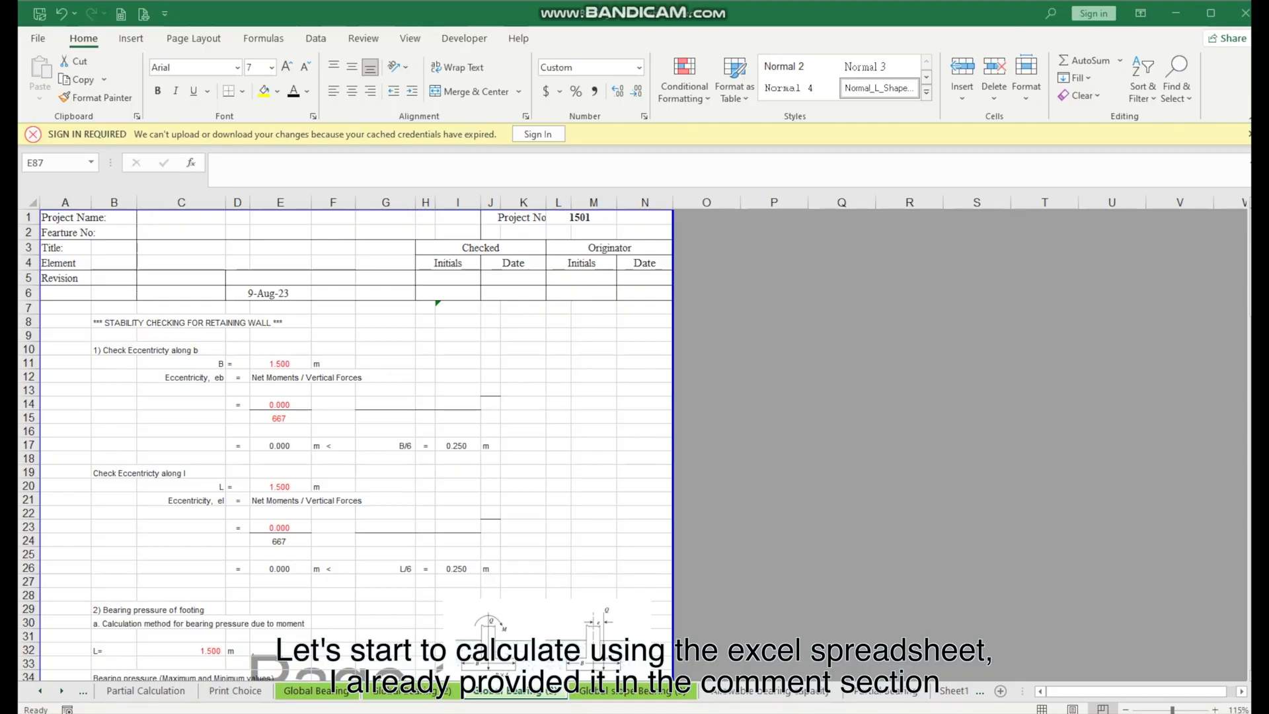
Step: Enter net moment 80 along B in E14 and 50 along L in E23
scroll(375, 470, "down", 1)
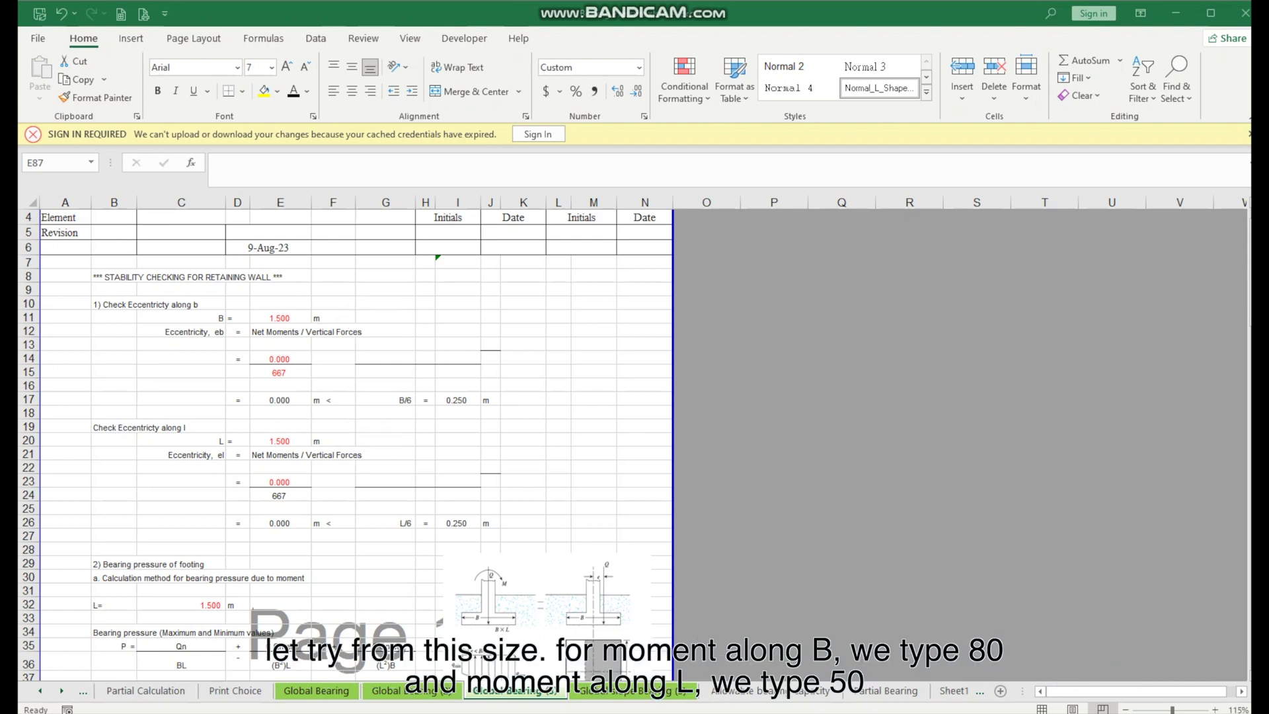
left_click(278, 358)
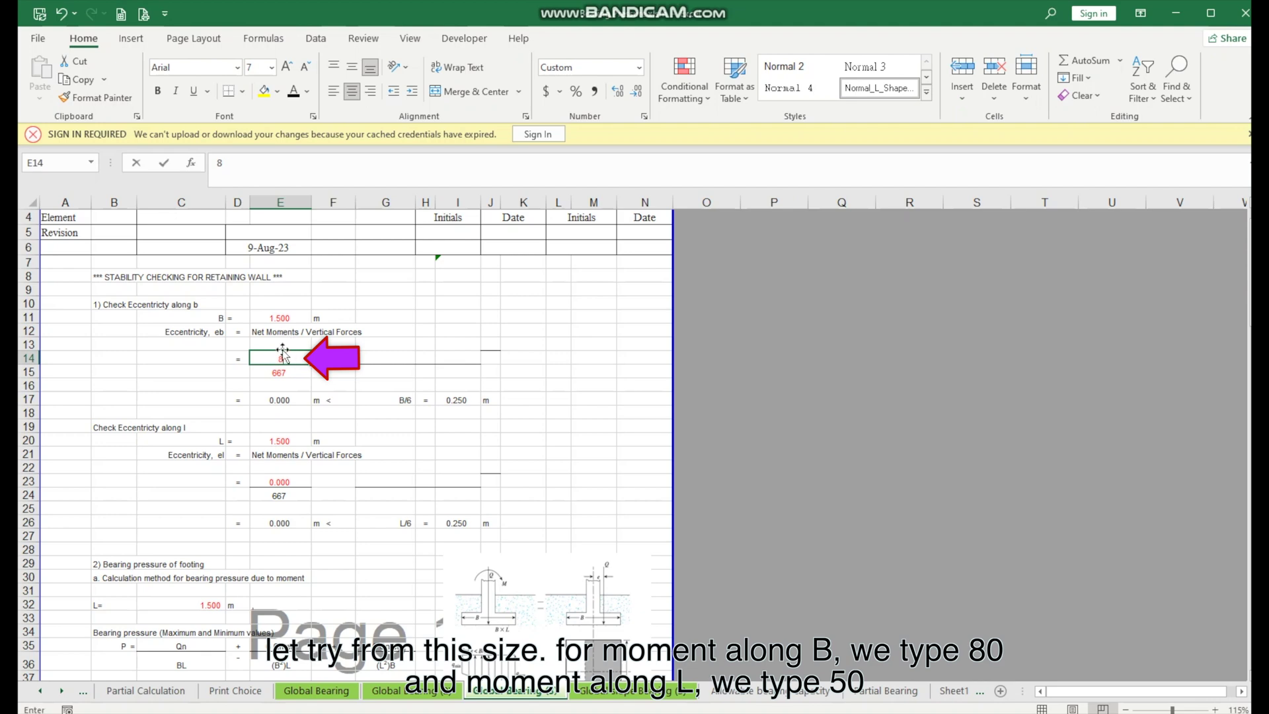
type("80")
key("Return")
left_click(284, 477)
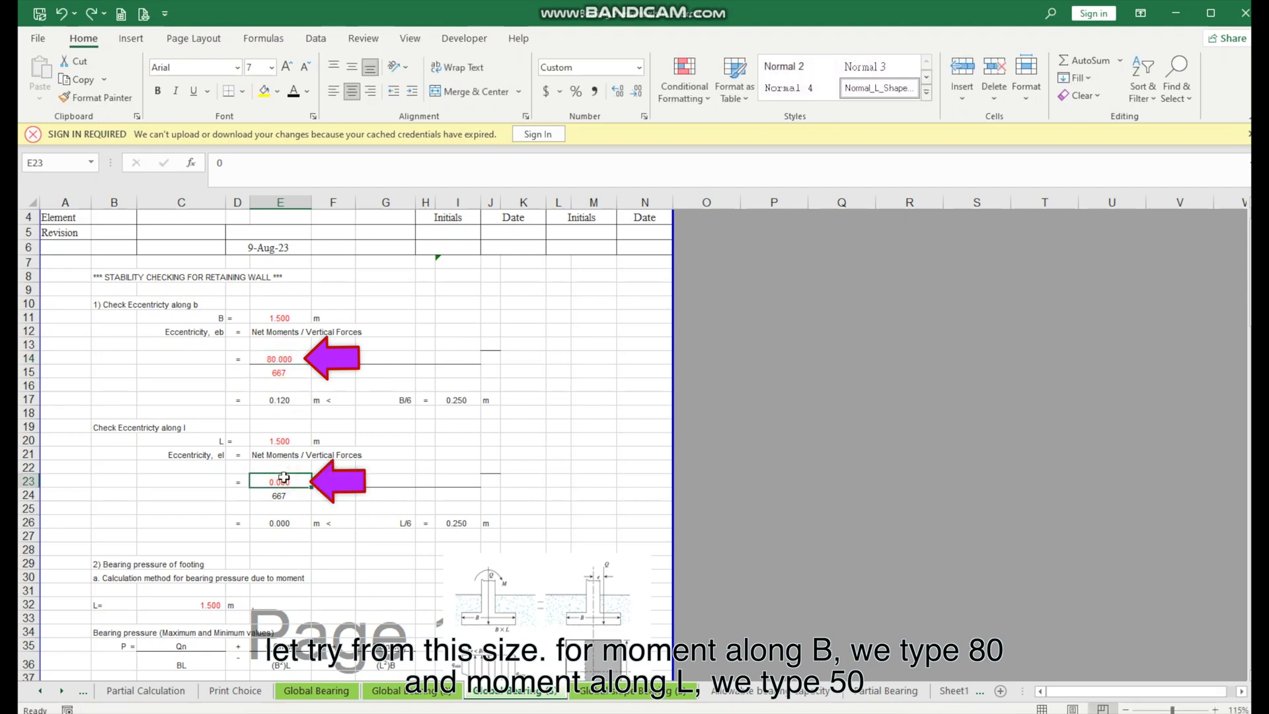
type("50")
left_click(286, 507)
scroll(286, 506, "down", 4)
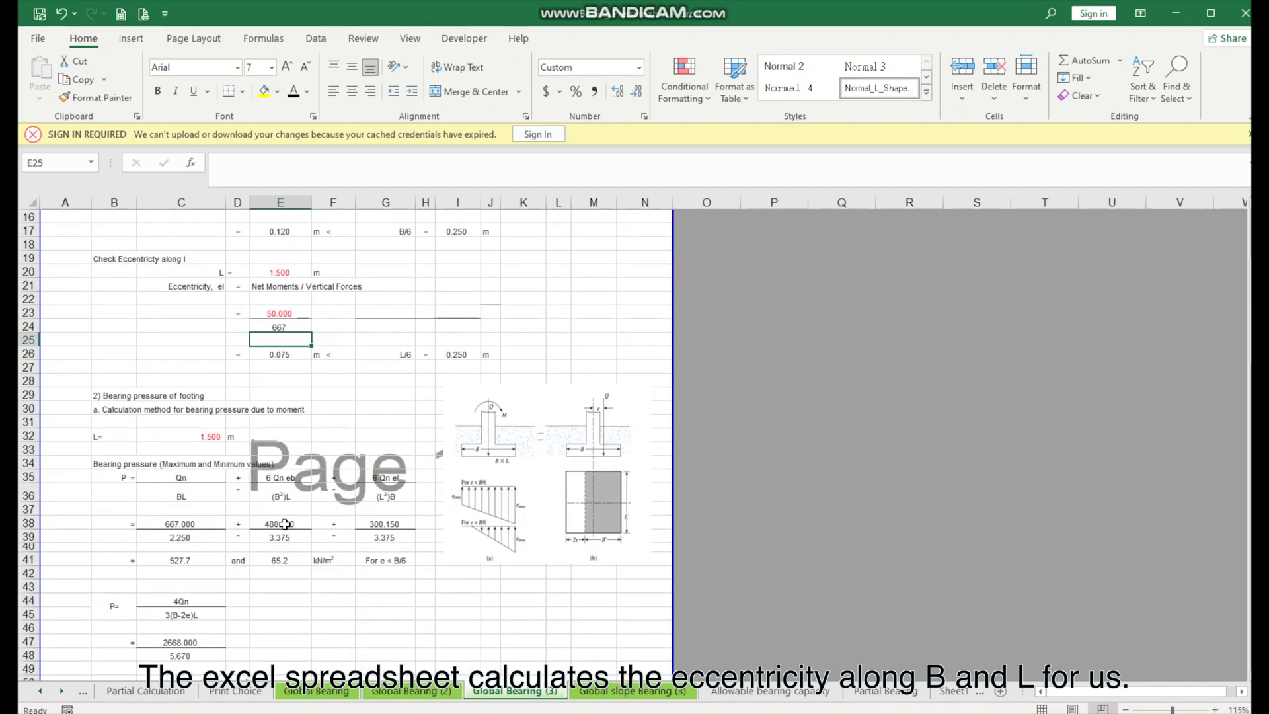
scroll(285, 523, "down", 8)
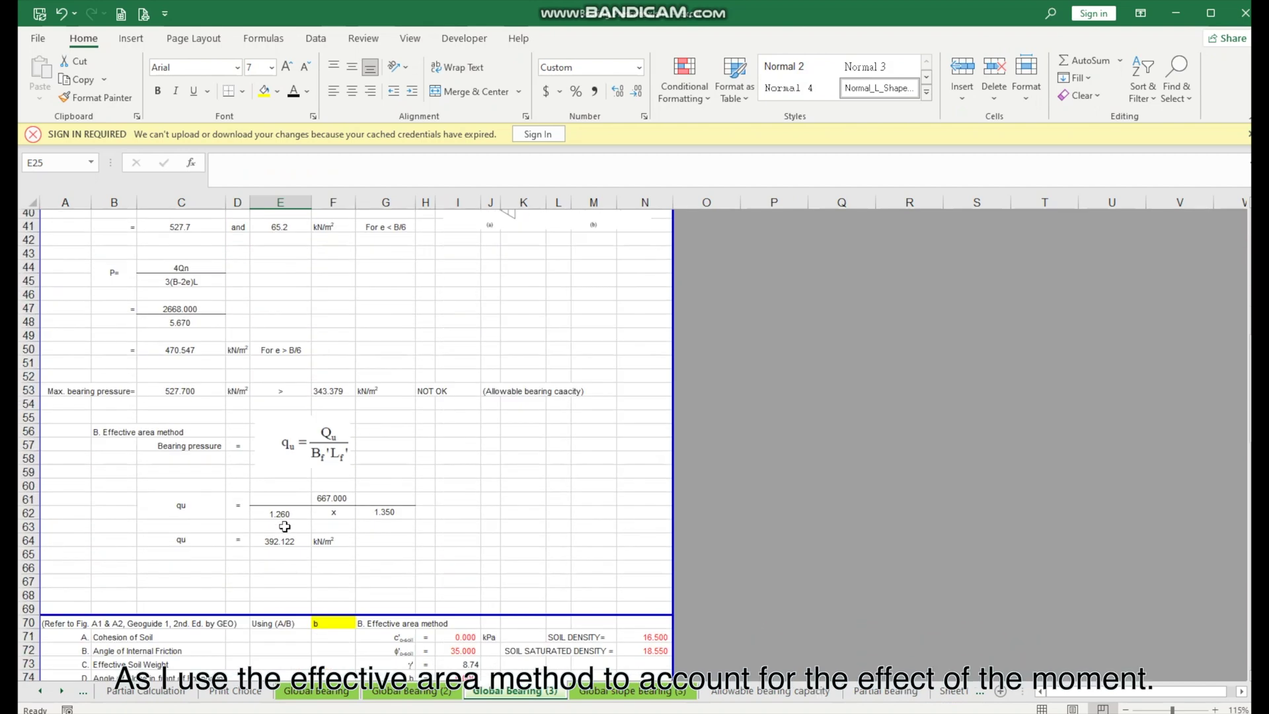
left_click(103, 434)
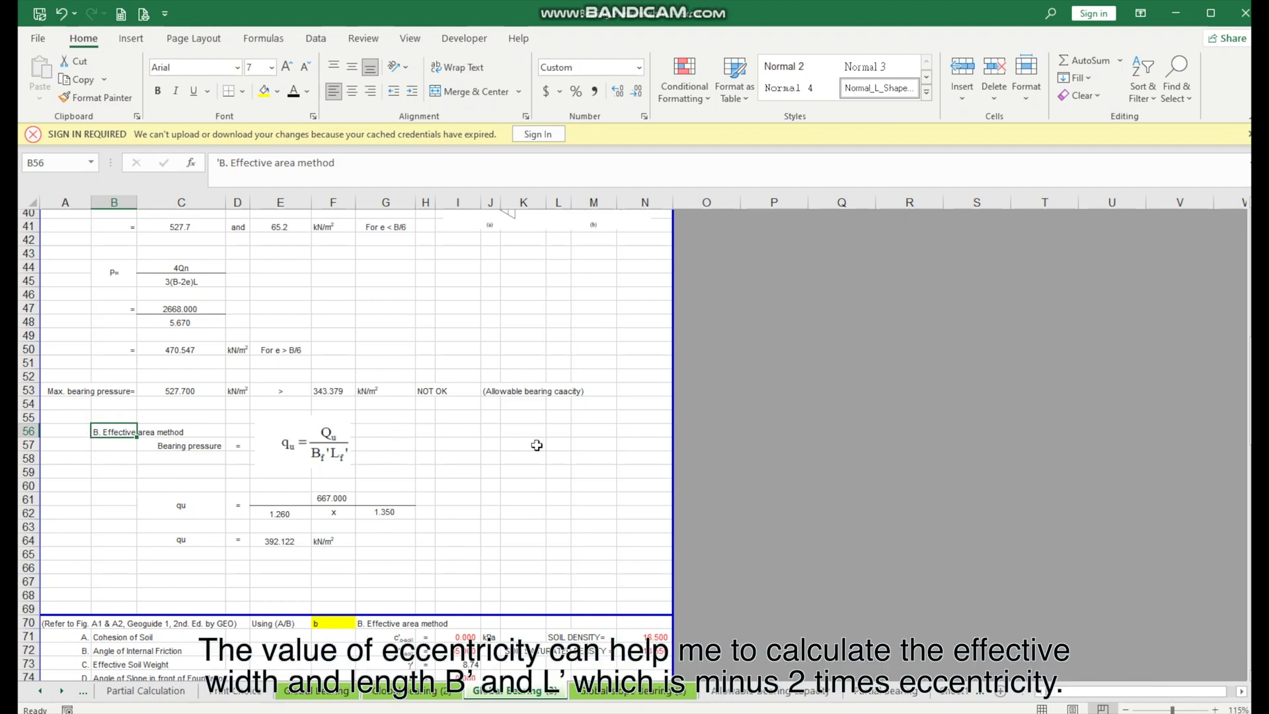
left_click(277, 514)
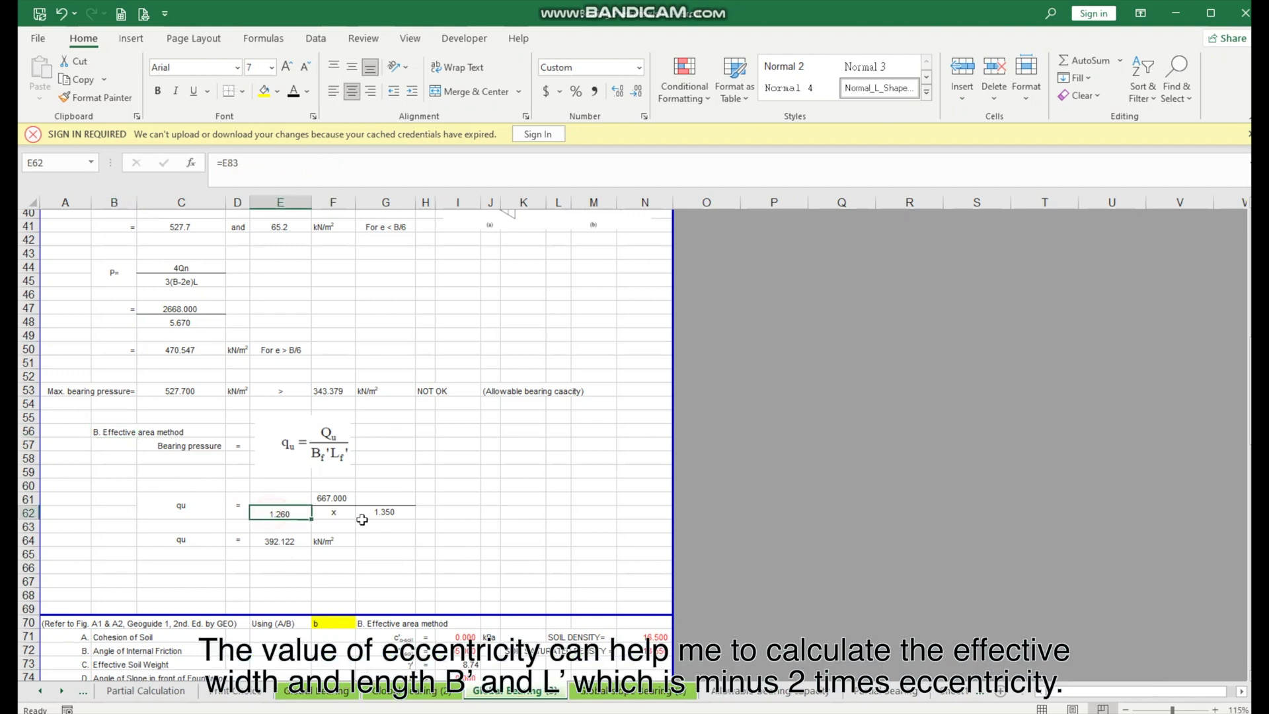
scroll(367, 515, "down", 9)
left_click(124, 435)
left_click_drag(124, 434, 304, 455)
scroll(303, 454, "up", 1)
scroll(304, 456, "up", 3)
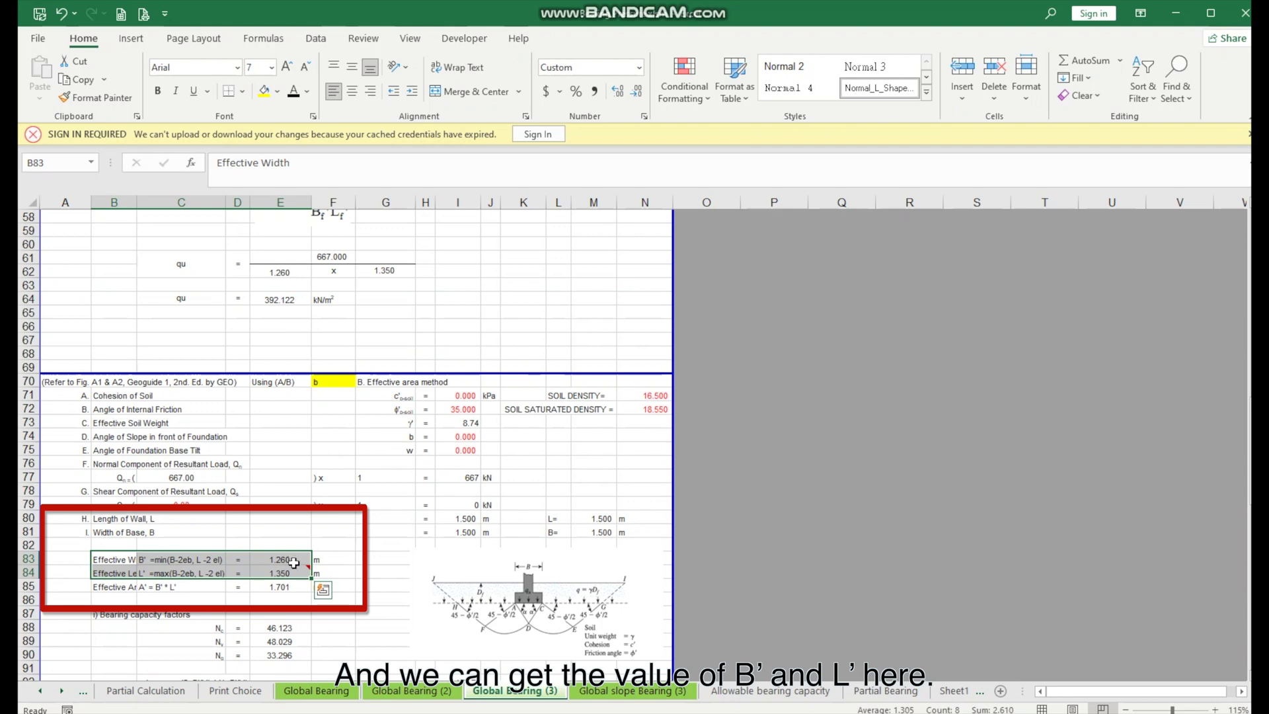
scroll(295, 562, "up", 1)
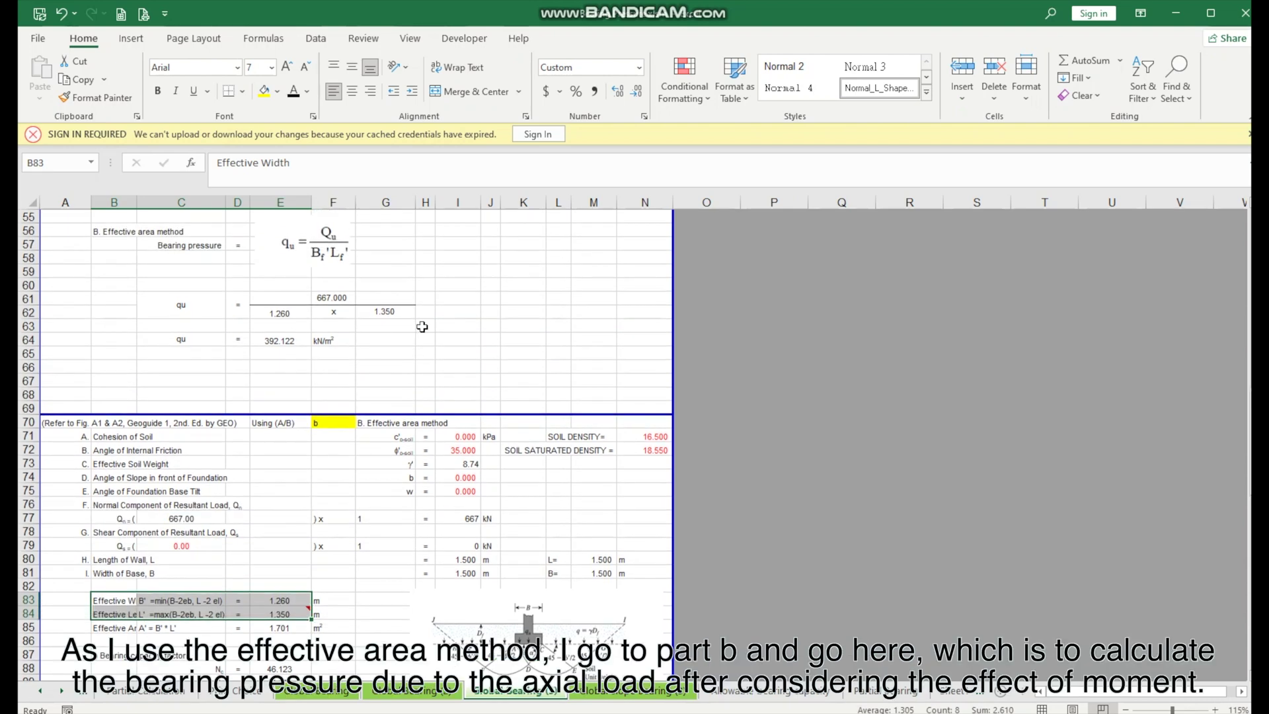
left_click(353, 357)
left_click(279, 341)
scroll(274, 370, "up", 3)
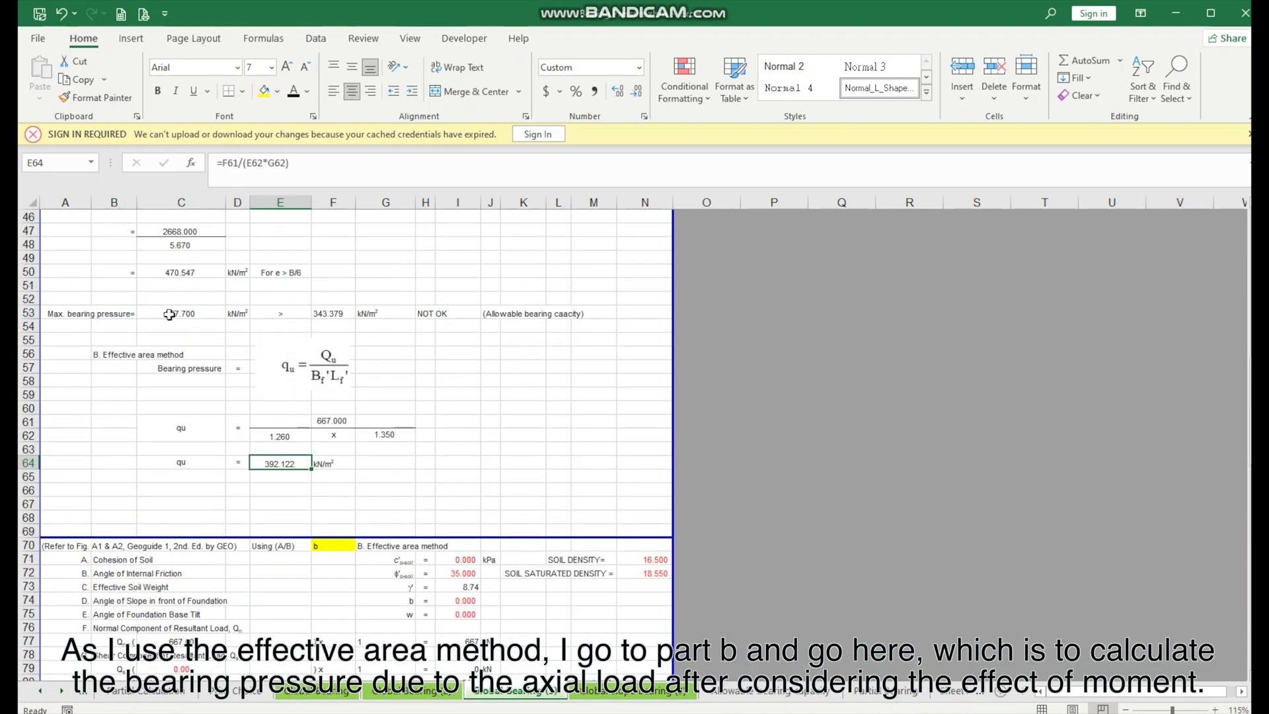
scroll(380, 469, "down", 1)
scroll(379, 469, "up", 1)
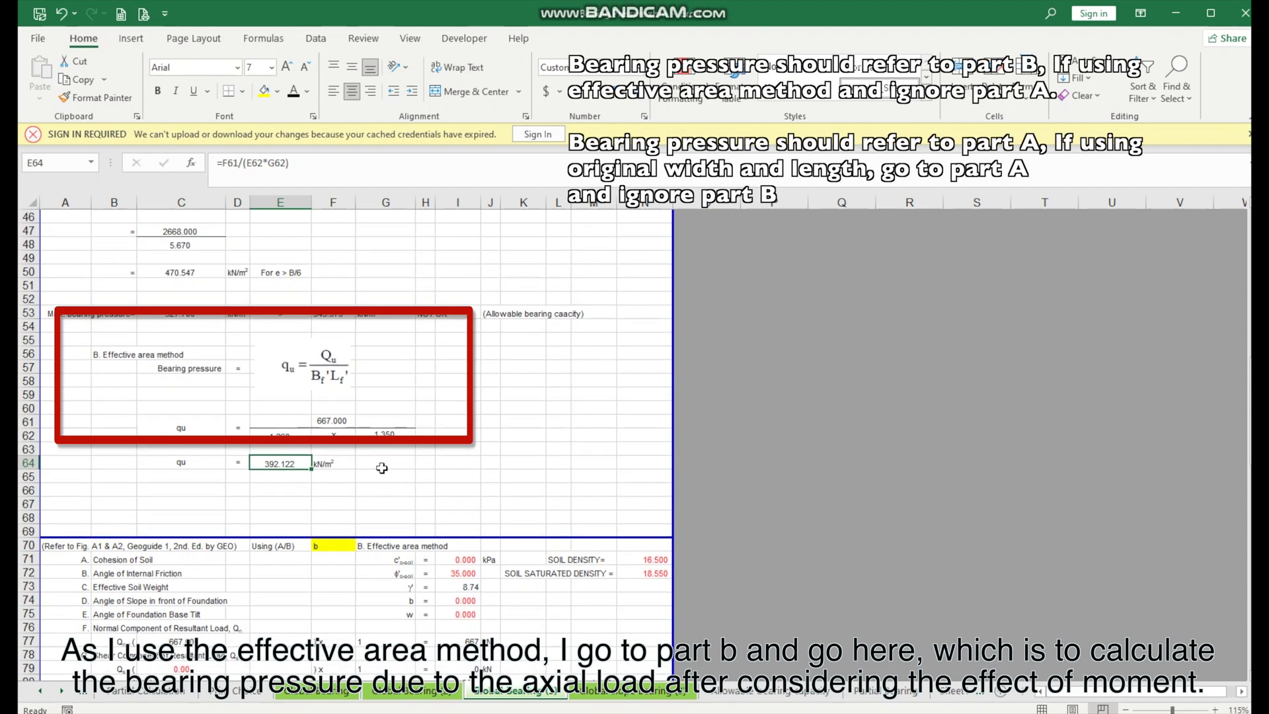
scroll(382, 468, "up", 2)
scroll(383, 468, "up", 1)
scroll(384, 468, "up", 1)
scroll(385, 468, "down", 1)
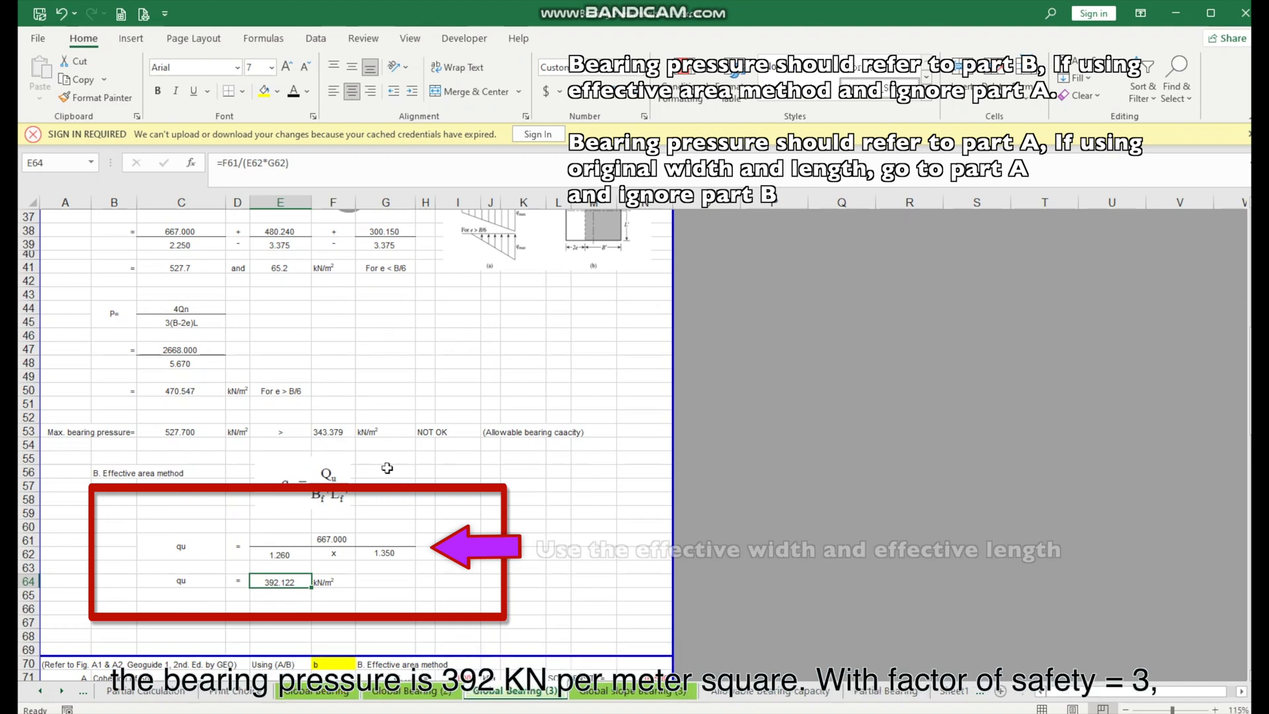
scroll(386, 468, "down", 1)
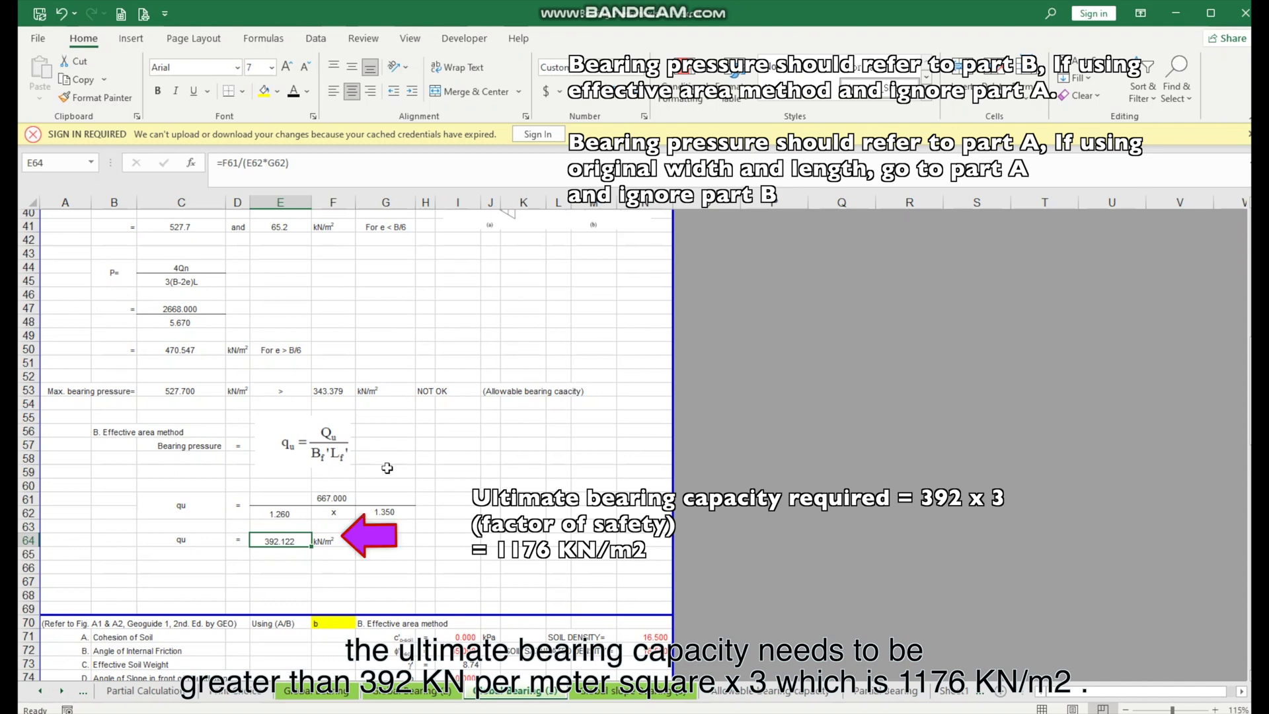
scroll(387, 468, "up", 1)
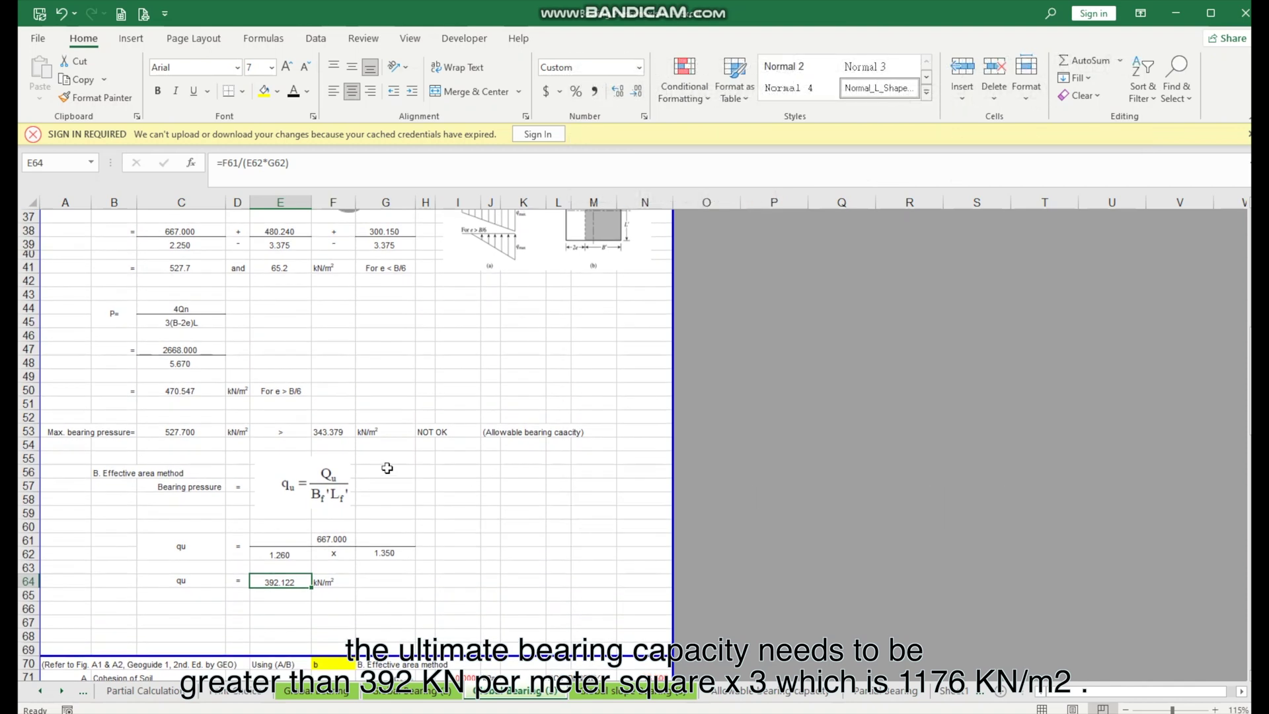
scroll(388, 467, "down", 2)
scroll(388, 468, "down", 6)
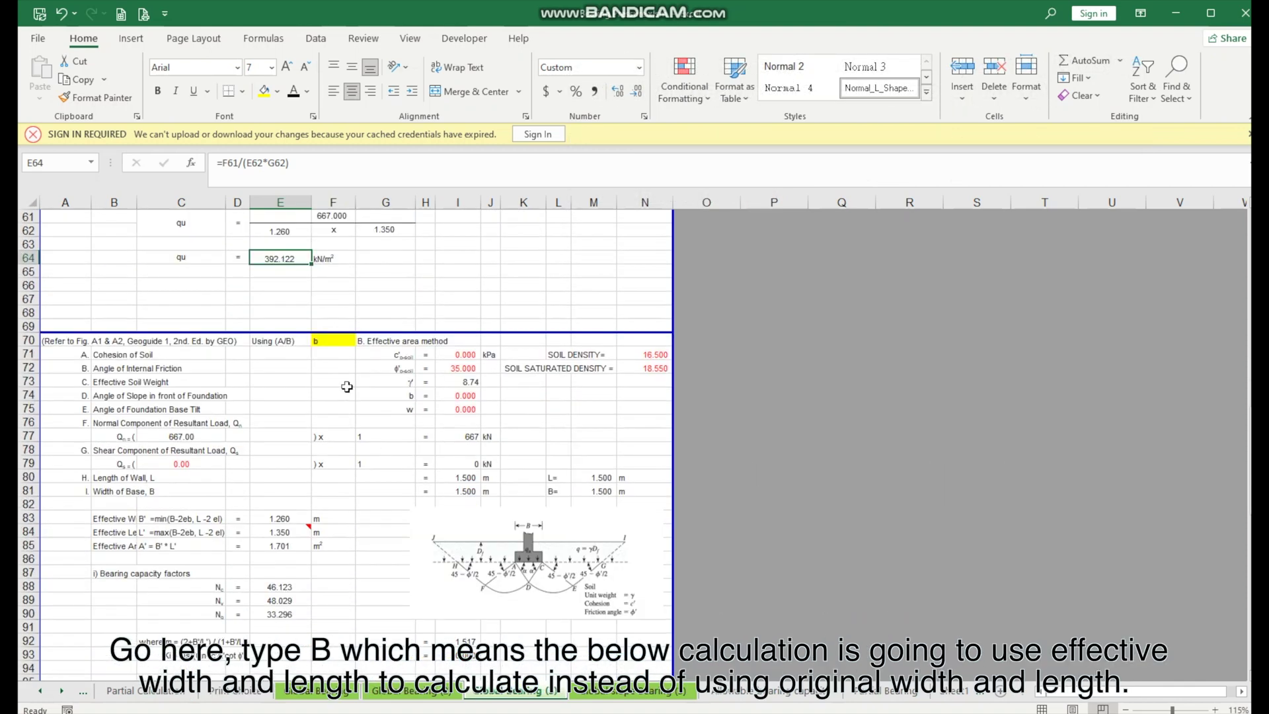
Step: Enter method B (effective area) in F70, giving B' 1.260 m and L' 1.350 m
left_click(330, 341)
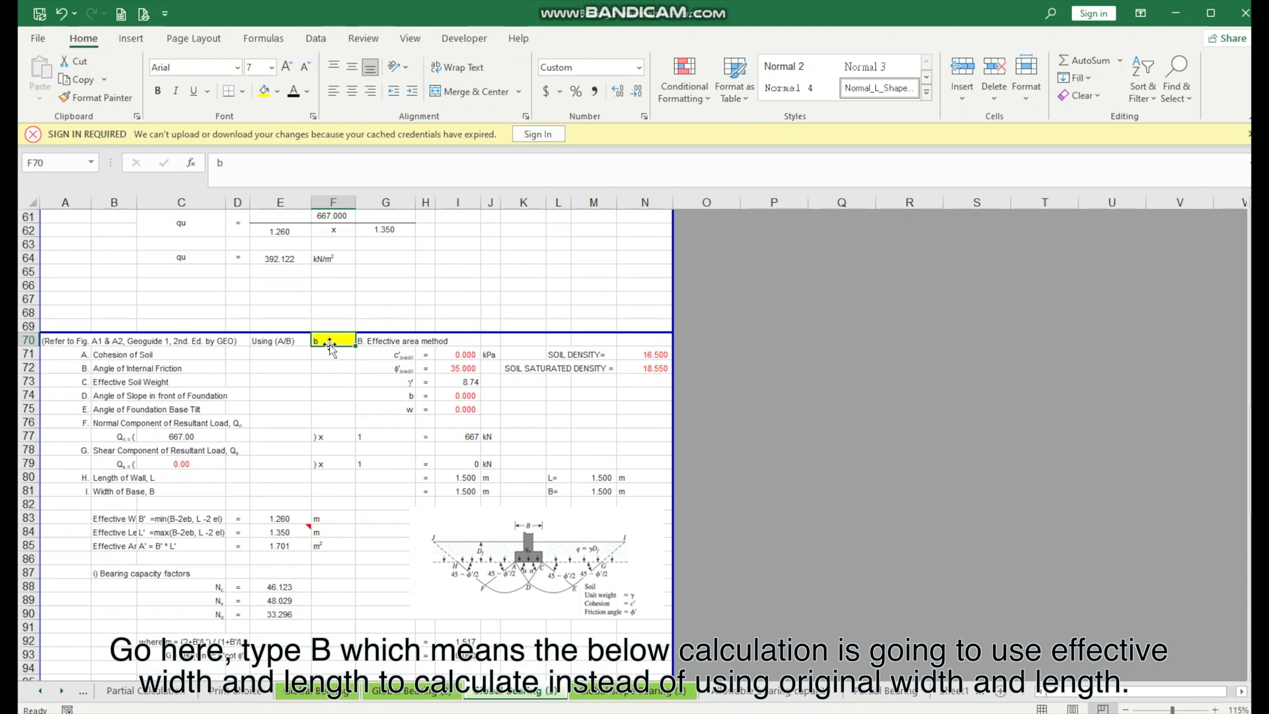
type("B")
key("Return")
left_click(327, 342)
left_click_drag(280, 344, 327, 343)
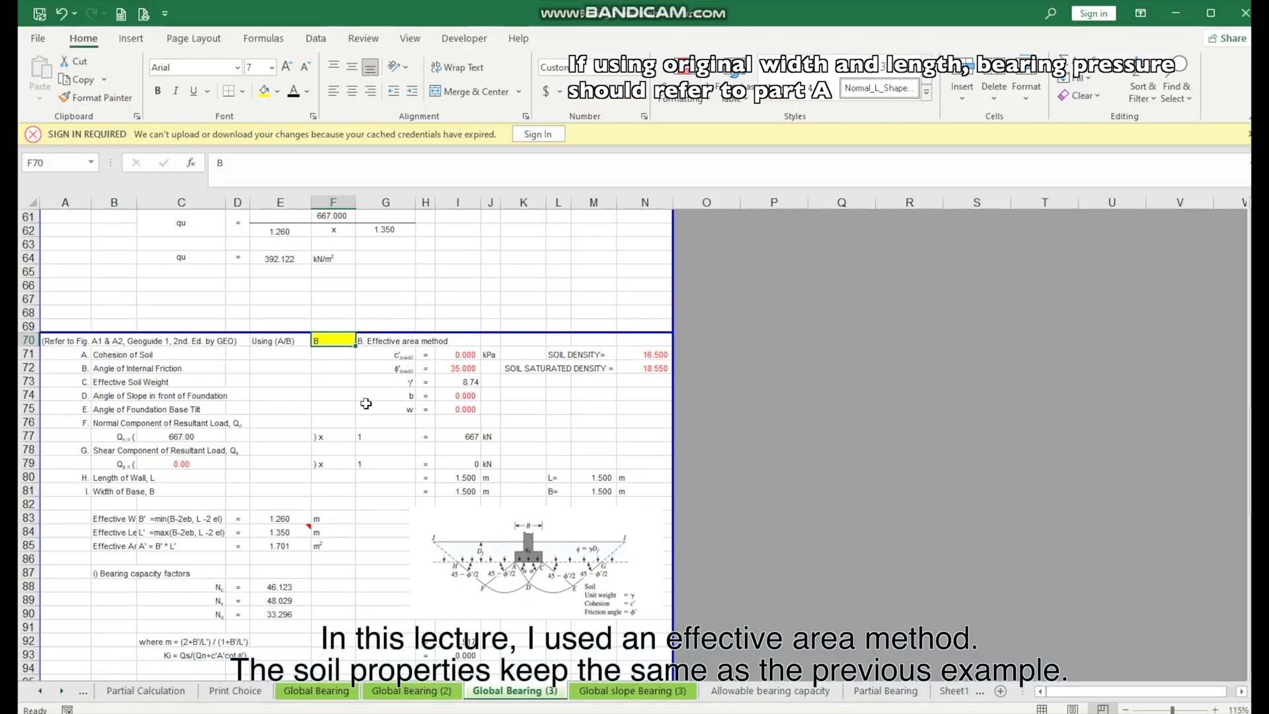
Step: Review cohesion 0.000, friction angle 35 and soil weight 8.74, then open the Allowable bearing capacity sheet
left_click(455, 354)
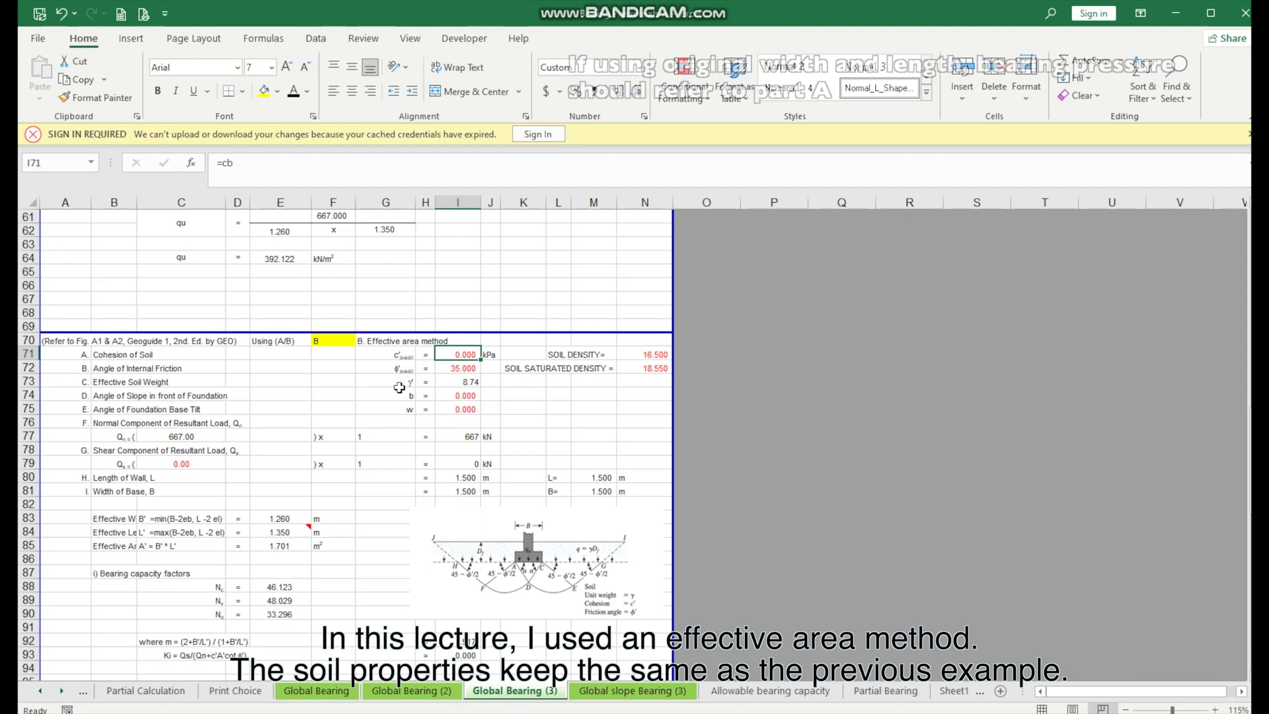
key("Down")
key("Down")
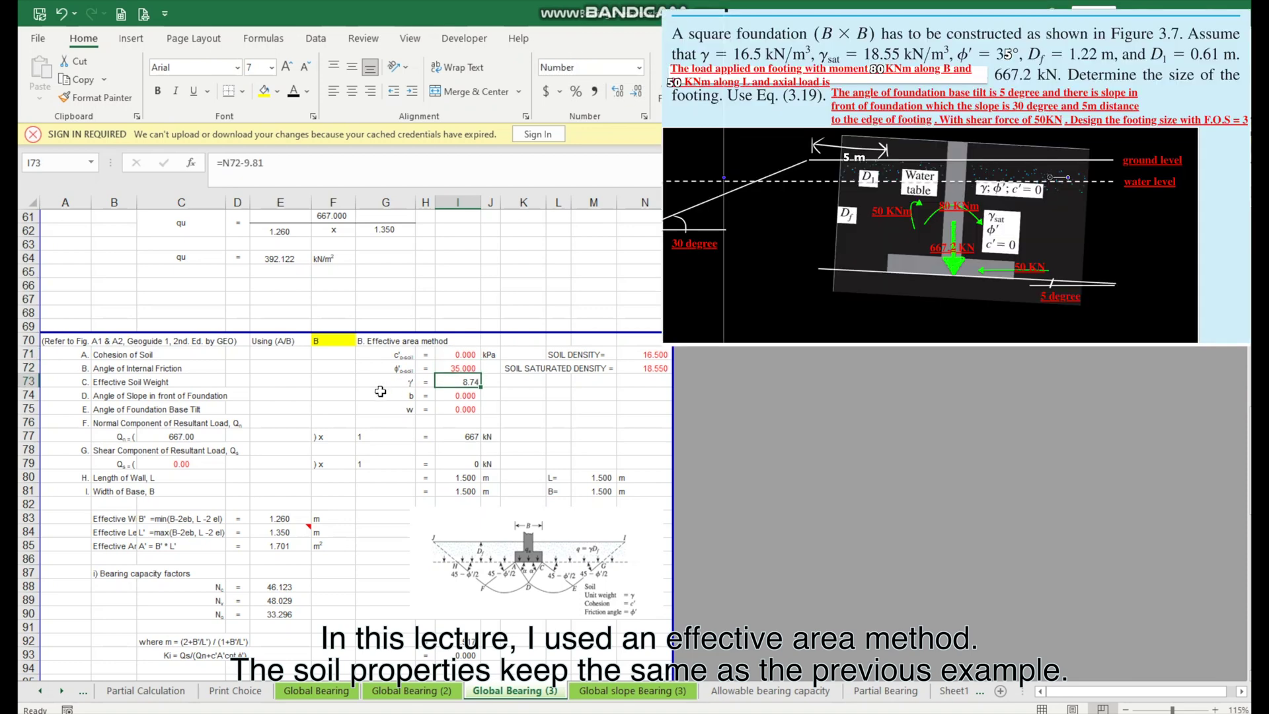
key("Down")
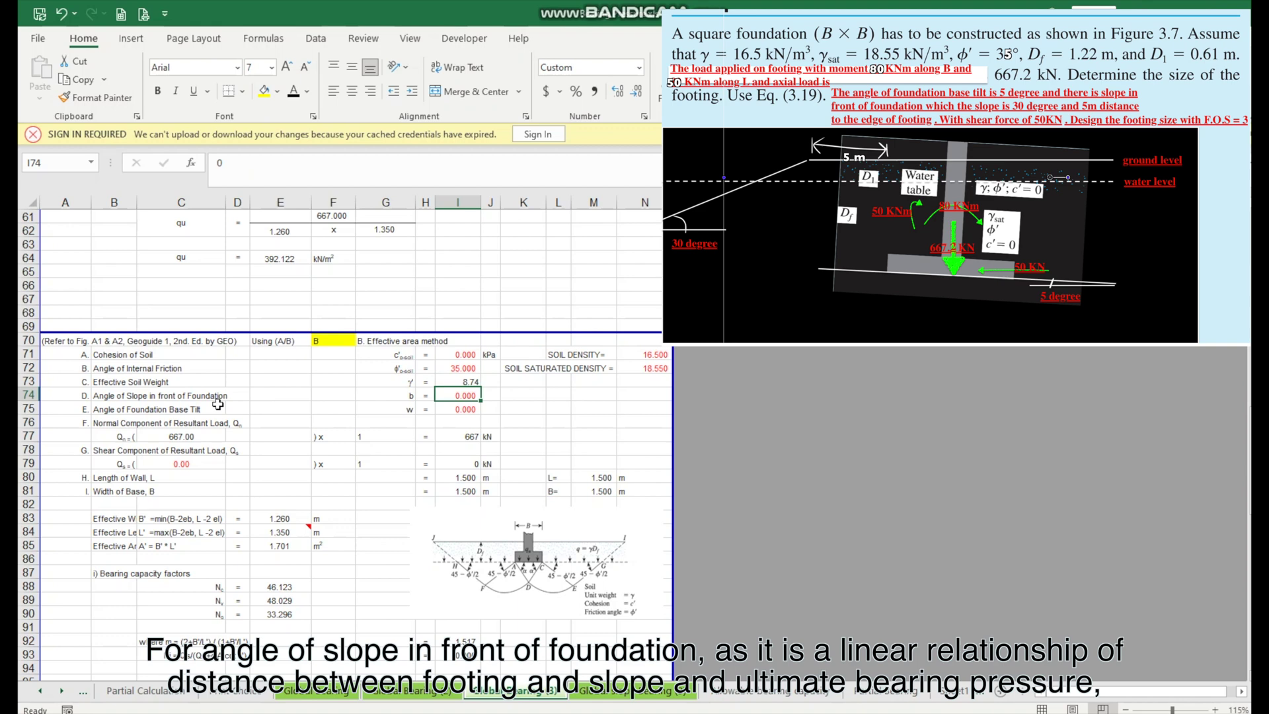
left_click(747, 691)
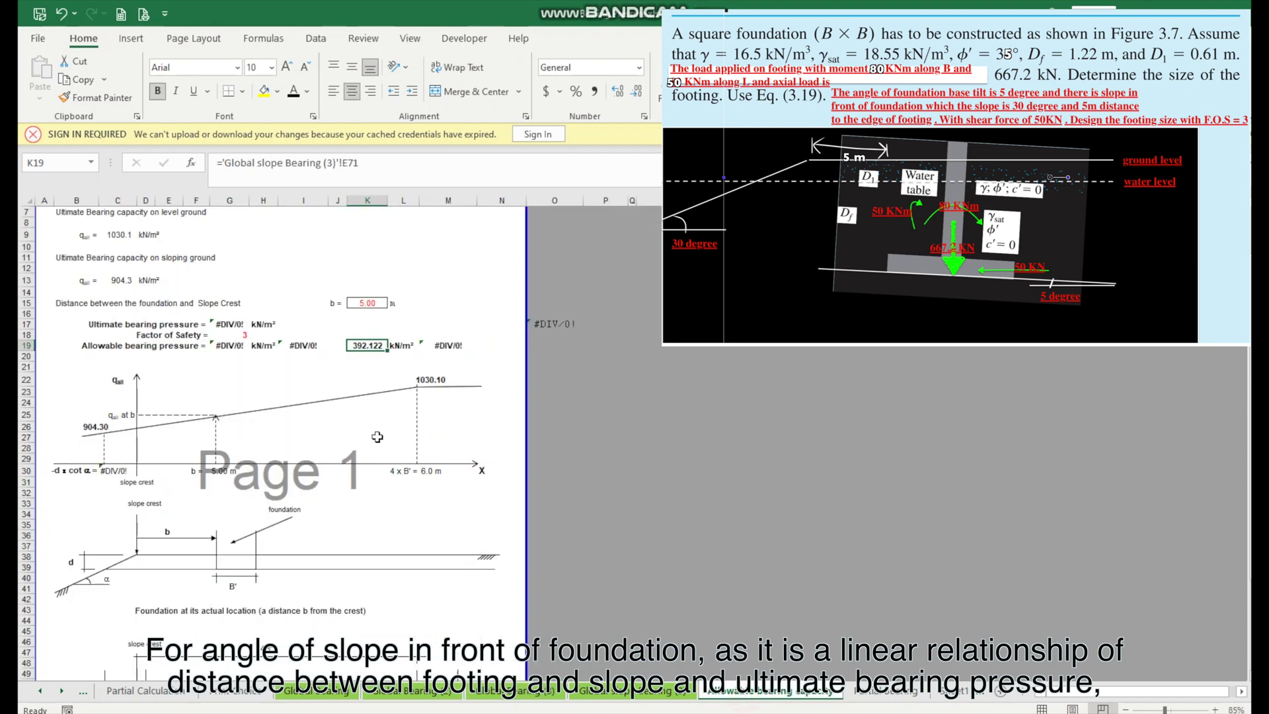
Step: Select the level-ground line on the allowable bearing capacity chart
left_click(415, 387)
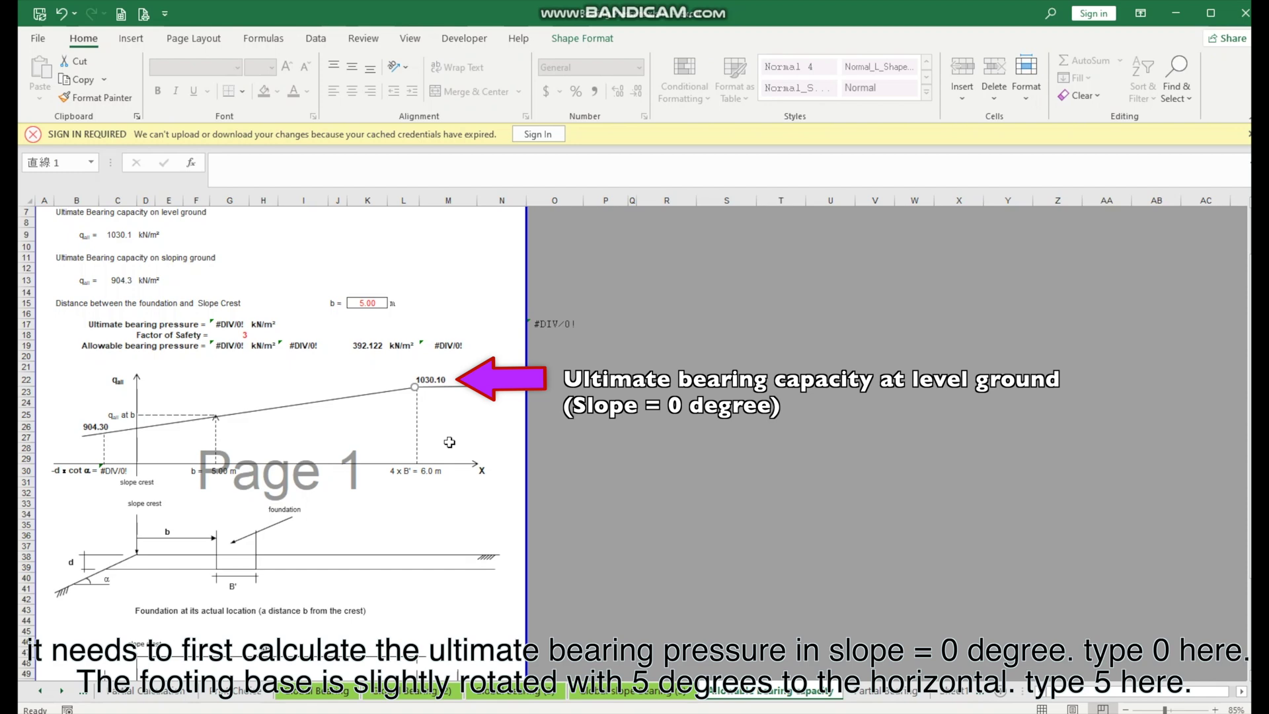
Step: On Global Bearing (3), set the base tilt to 5° and the shear load to 50 kN
left_click(602, 696)
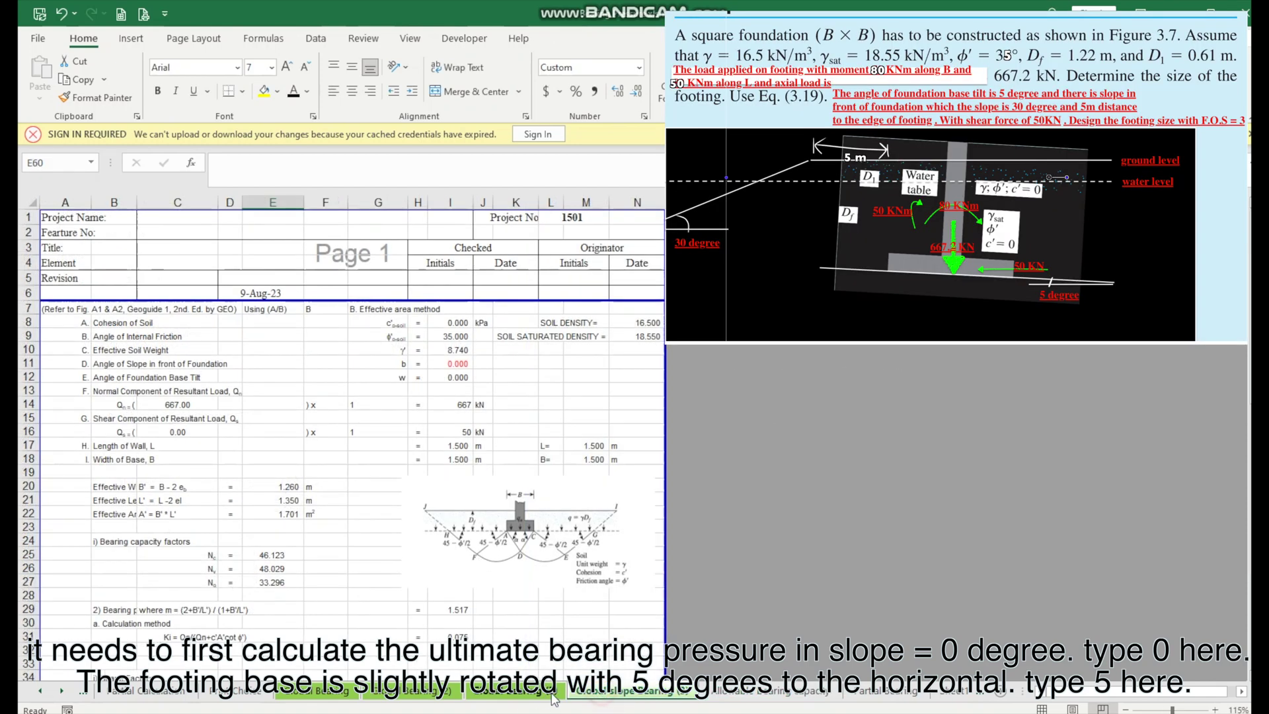
left_click(518, 694)
left_click(456, 409)
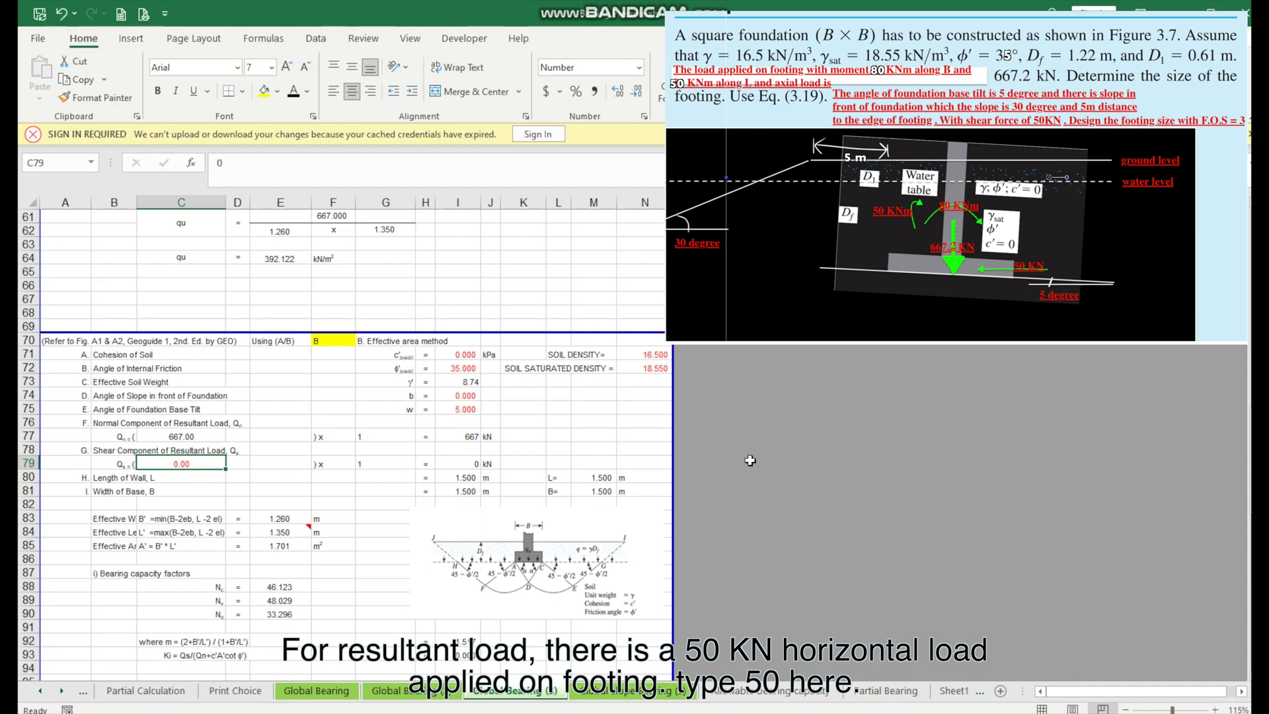
type("50")
left_click(422, 449)
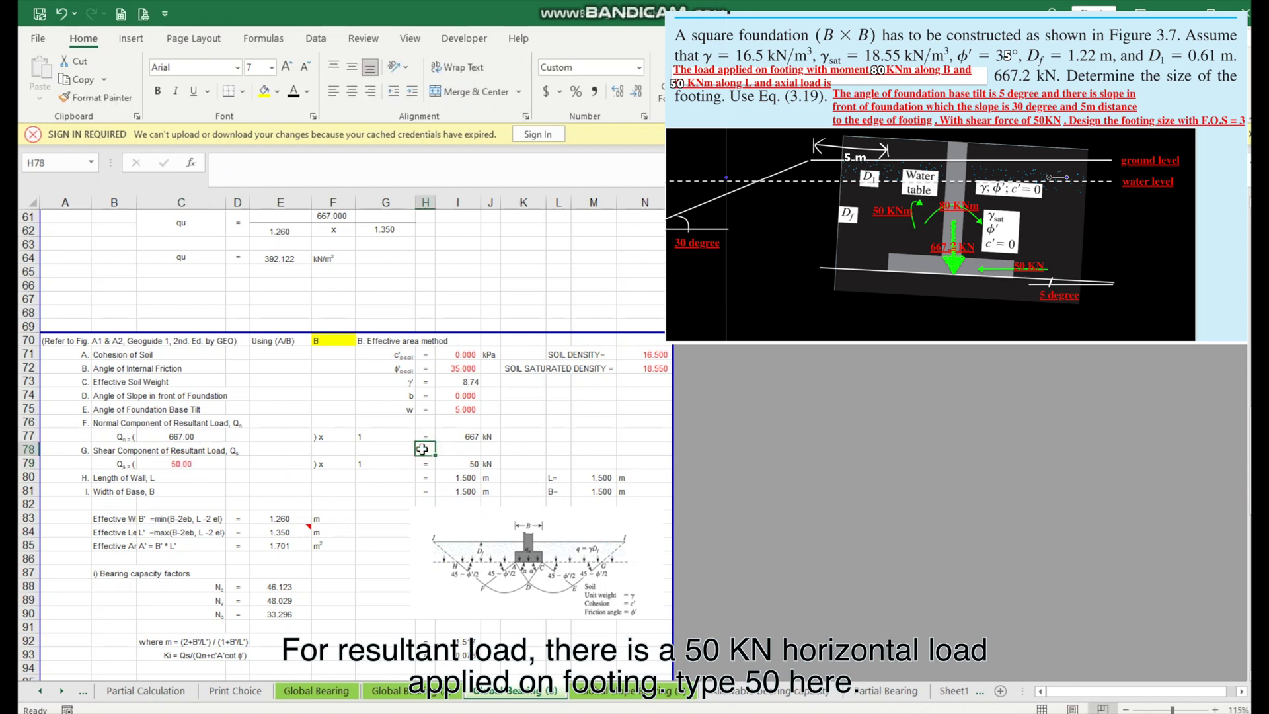
scroll(422, 448, "down", 2)
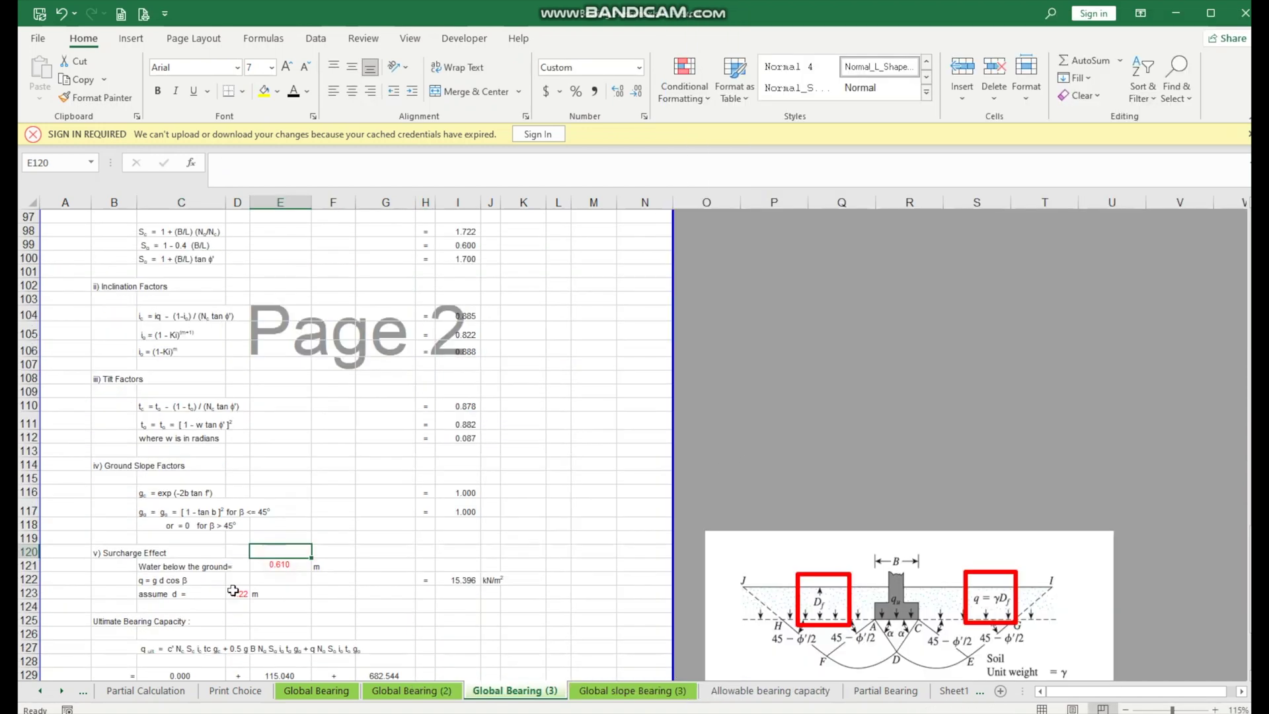
scroll(323, 595, "down", 7)
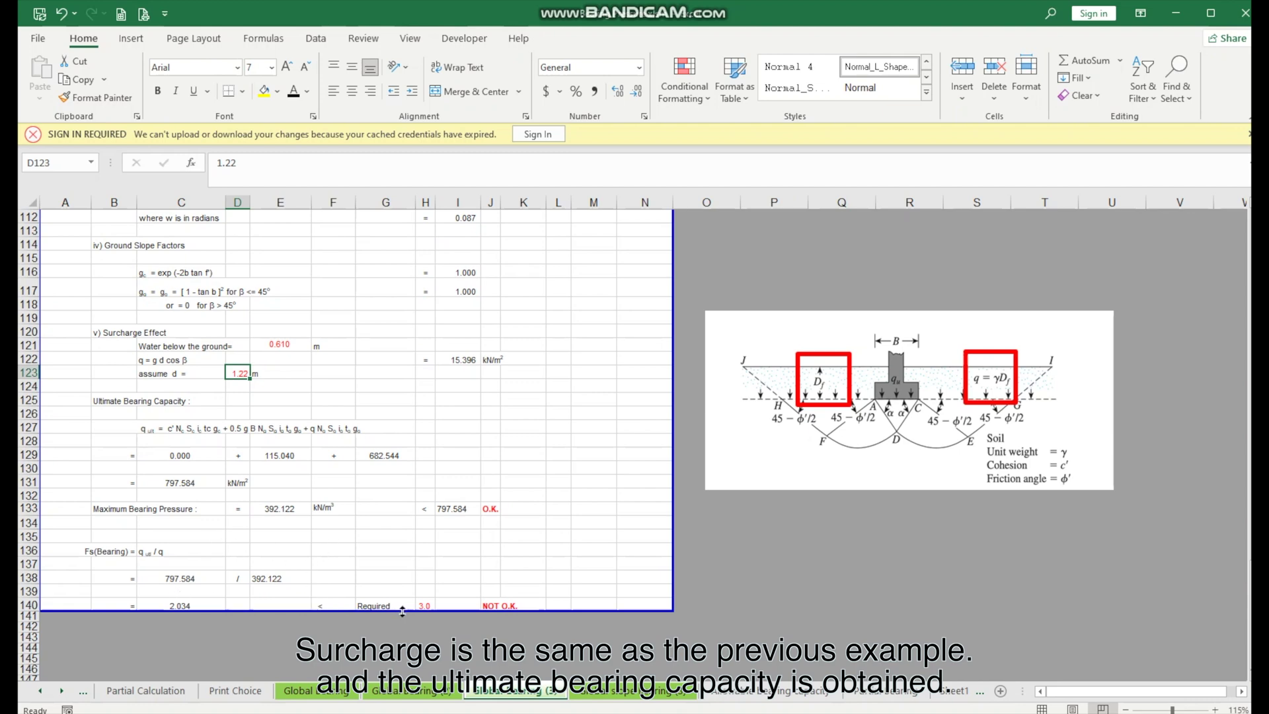
Step: Trace the maximum bearing pressure and ultimate capacity formula back to their source cells
left_click(259, 510)
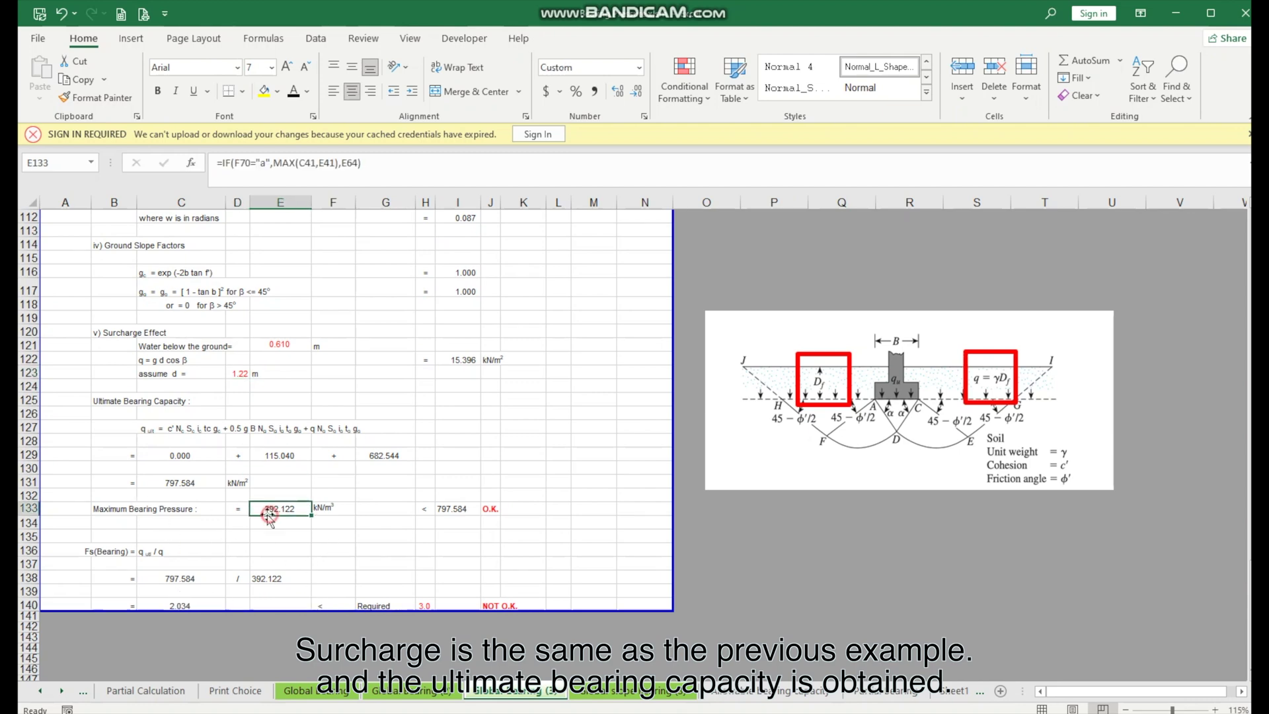
left_click(203, 485)
scroll(193, 476, "up", 19)
left_click(278, 370)
scroll(253, 505, "down", 20)
Step: Check safety factor 2.034 (797.584 over 392.122) against the required 3.0
left_click(198, 493)
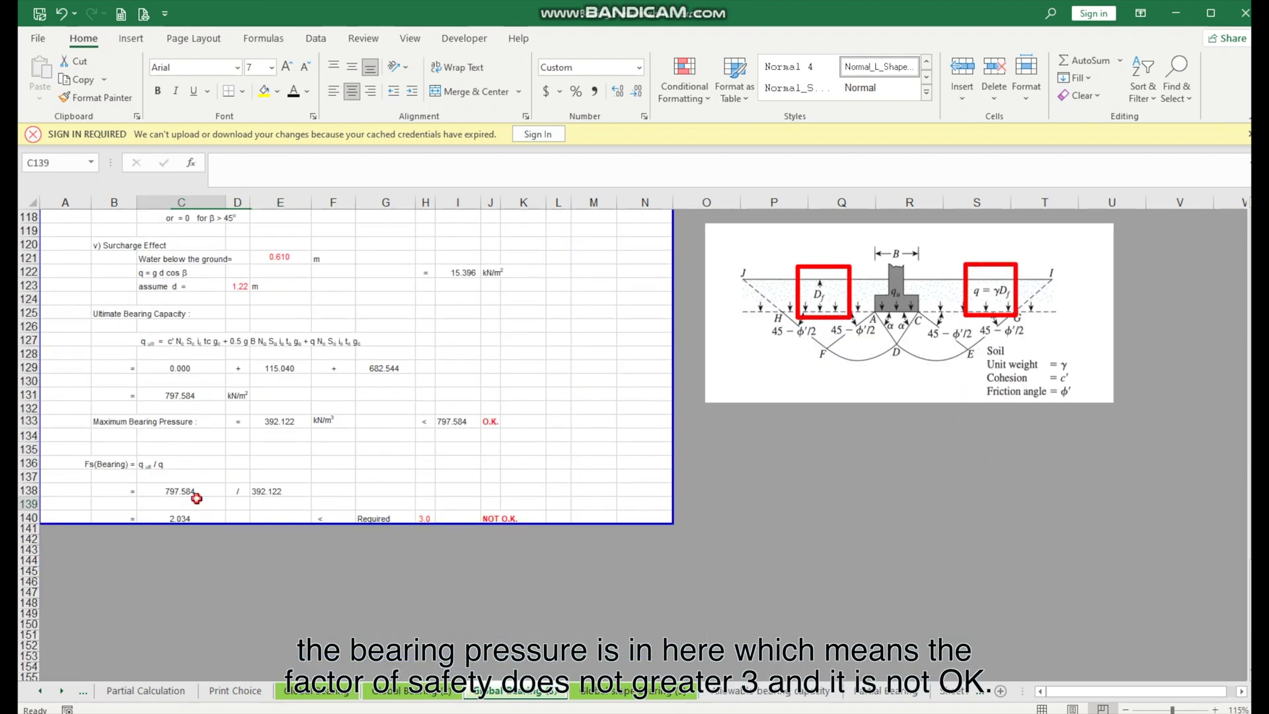
left_click(269, 489)
left_click(200, 514)
left_click(420, 515)
Step: Switch to the Global slope Bearing (3) sheet
scroll(429, 547, "up", 3)
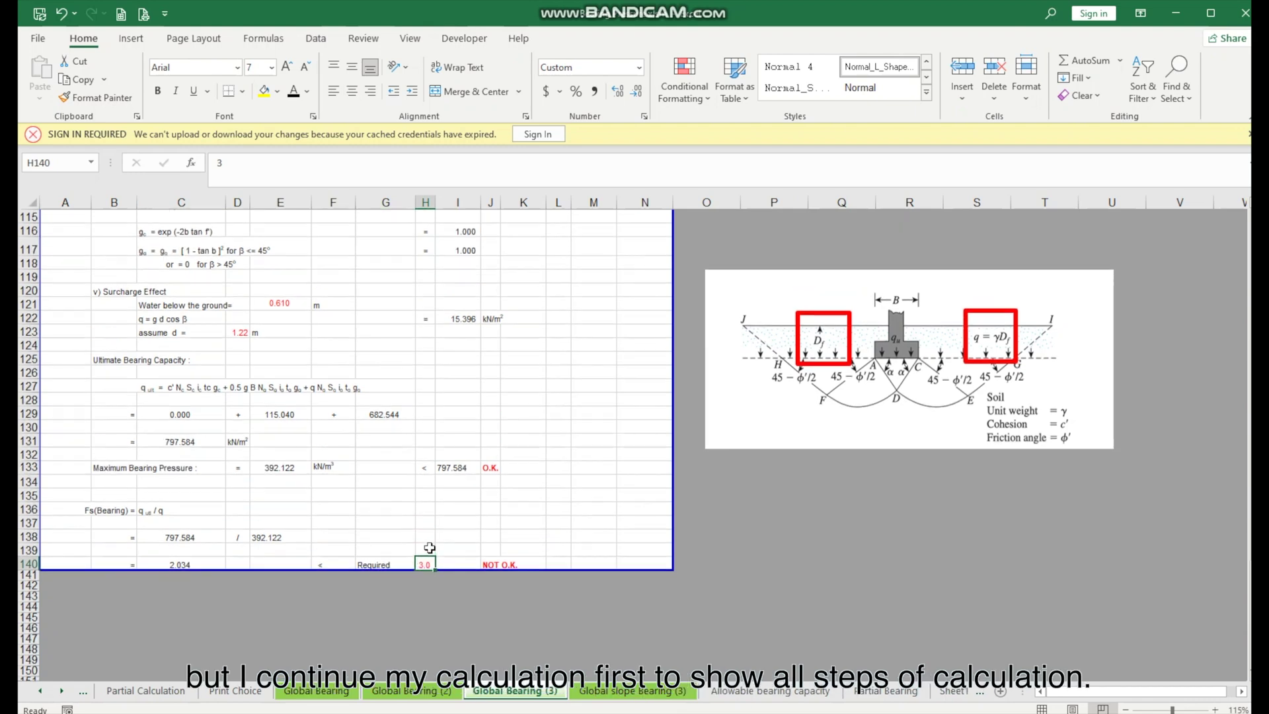
scroll(384, 538, "down", 1)
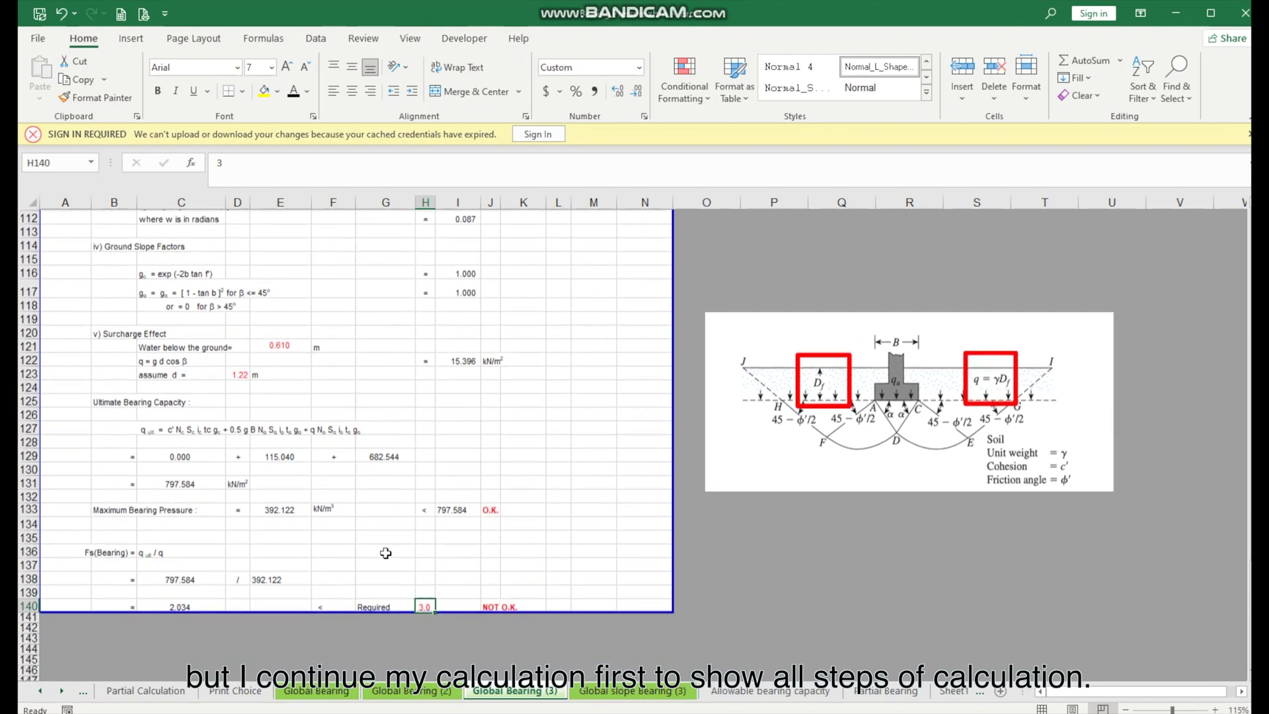
left_click(573, 691)
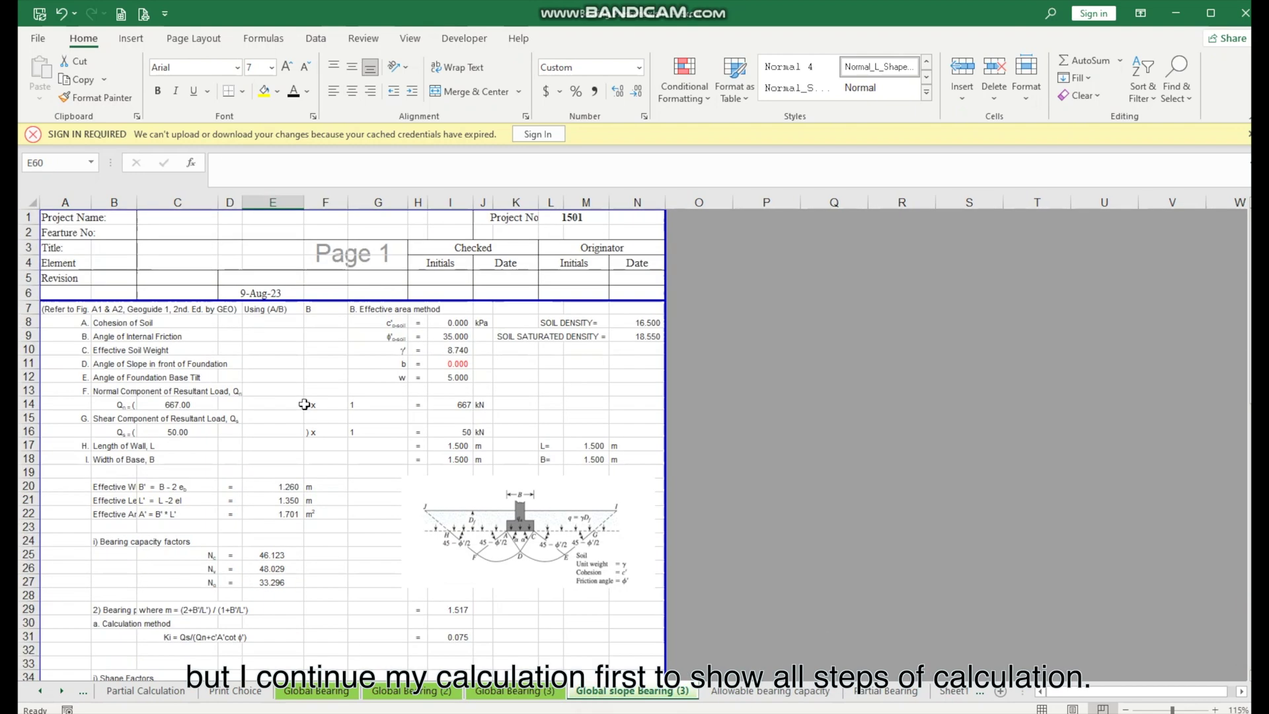
Step: Set the angle of slope in front of the foundation to 30 in I11
left_click(458, 364)
left_click(767, 691)
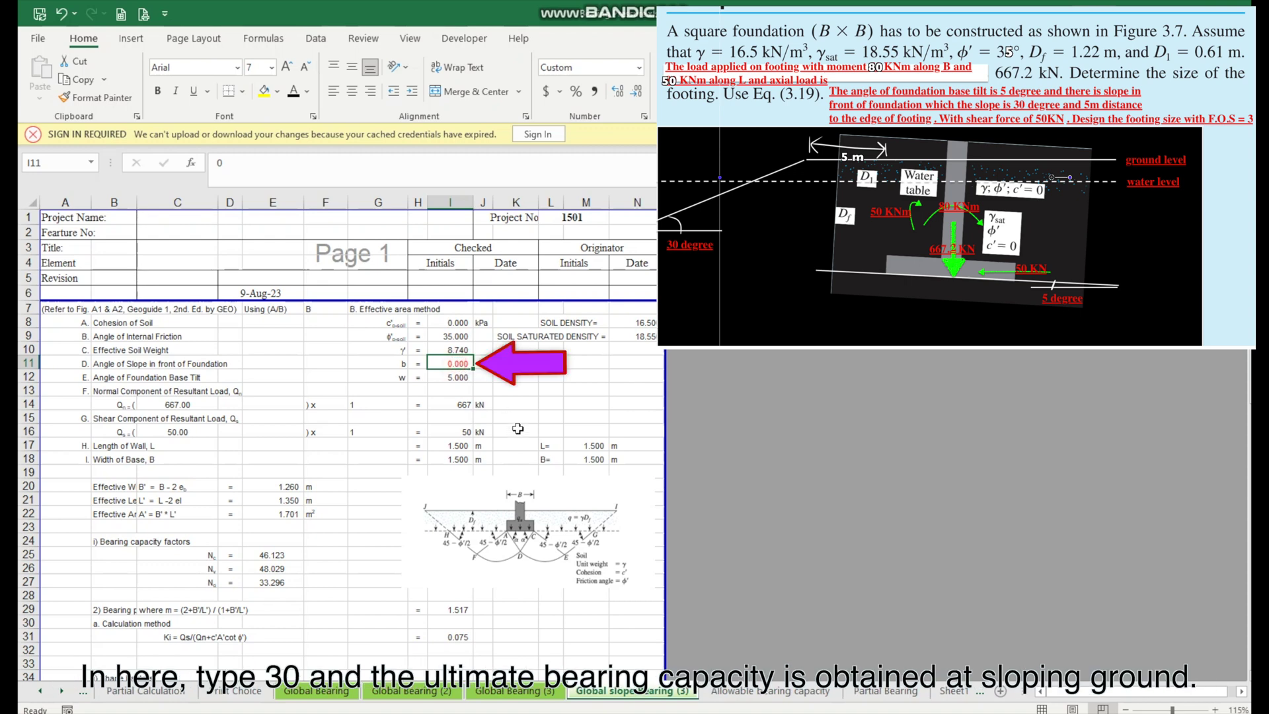
type("30")
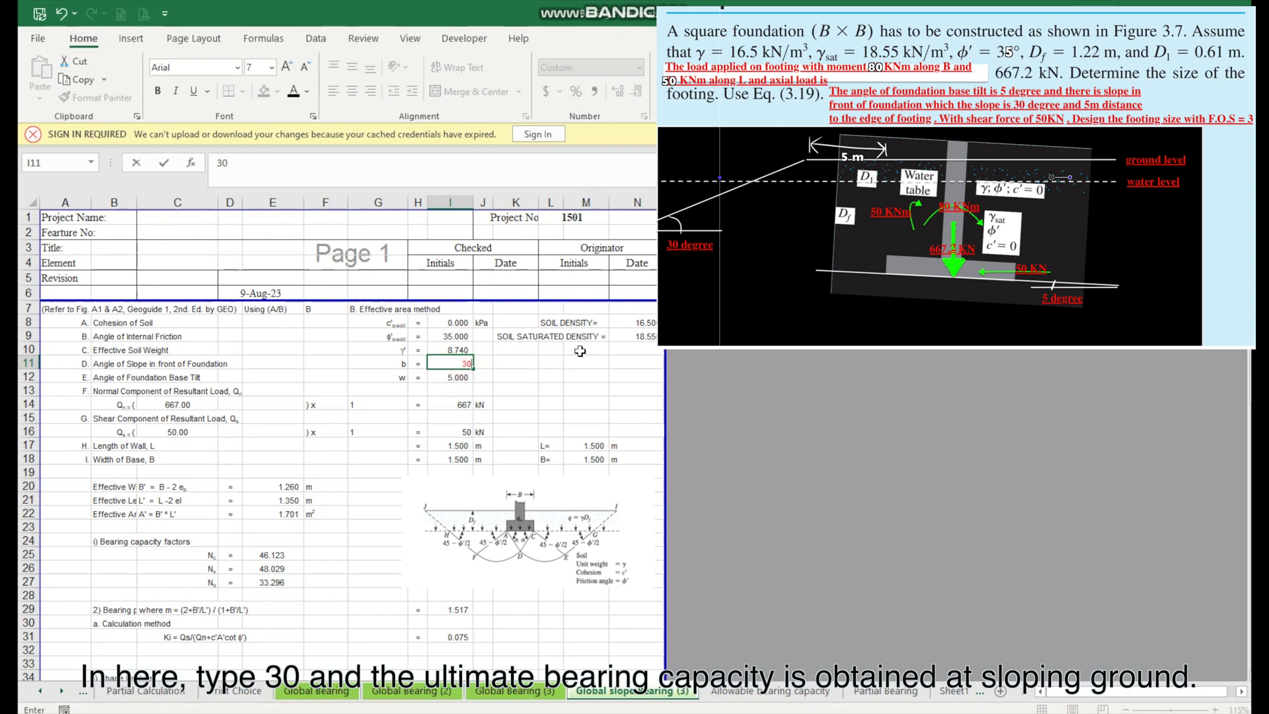
left_click(562, 363)
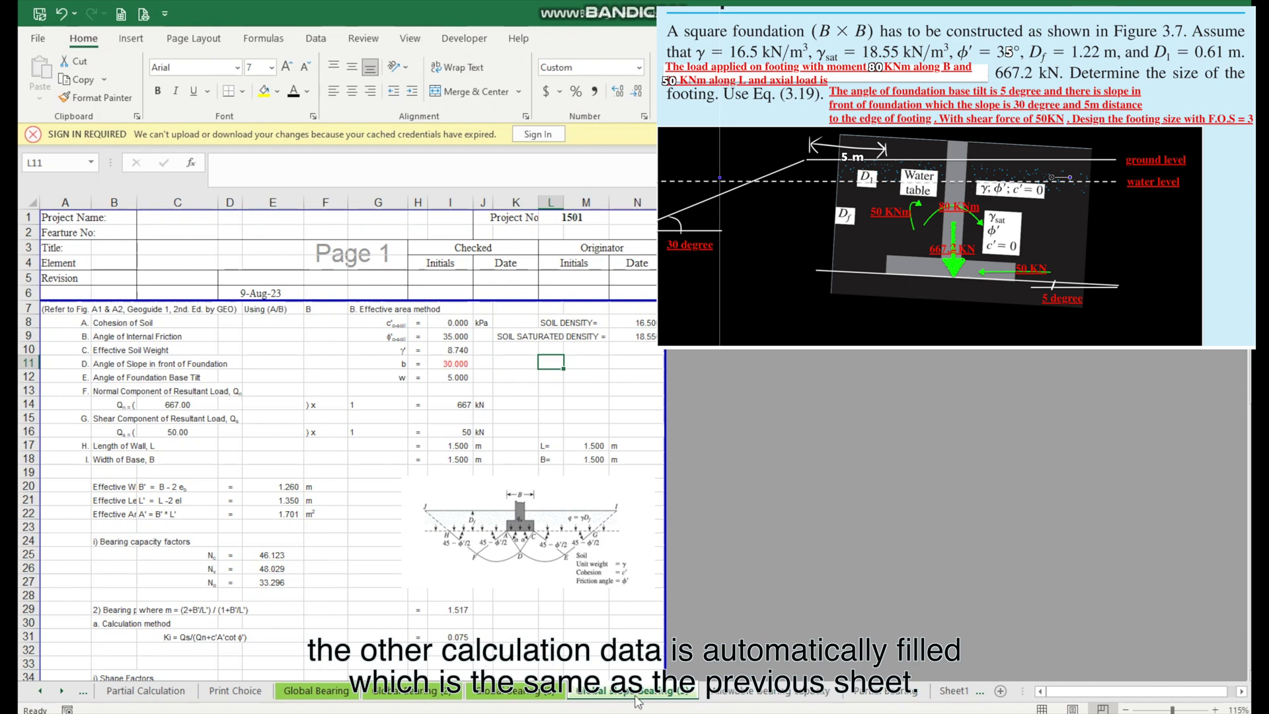
Step: Review the Allowable bearing capacity sheet, now showing sloping-ground capacity 126.4 kN/m²
left_click(736, 694)
scroll(375, 555, "down", 2)
scroll(375, 555, "up", 1)
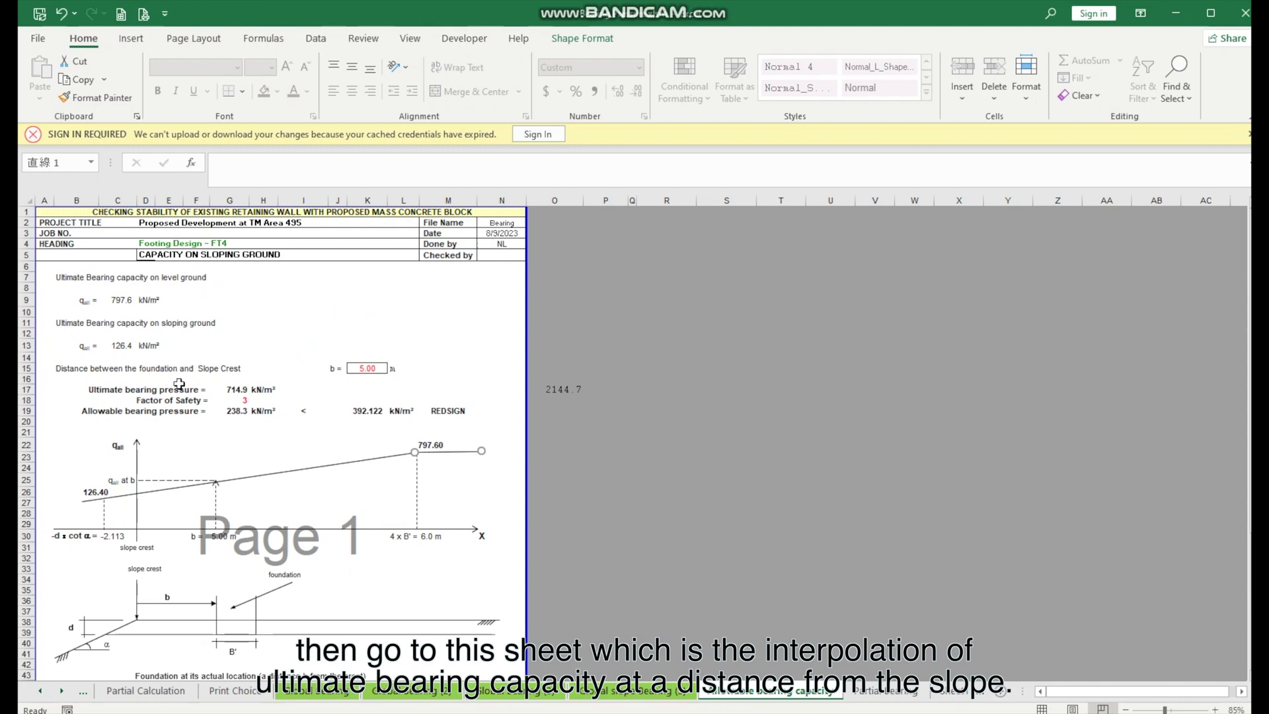
left_click(135, 300)
key("Down")
key("Down")
key("Down")
key("Down")
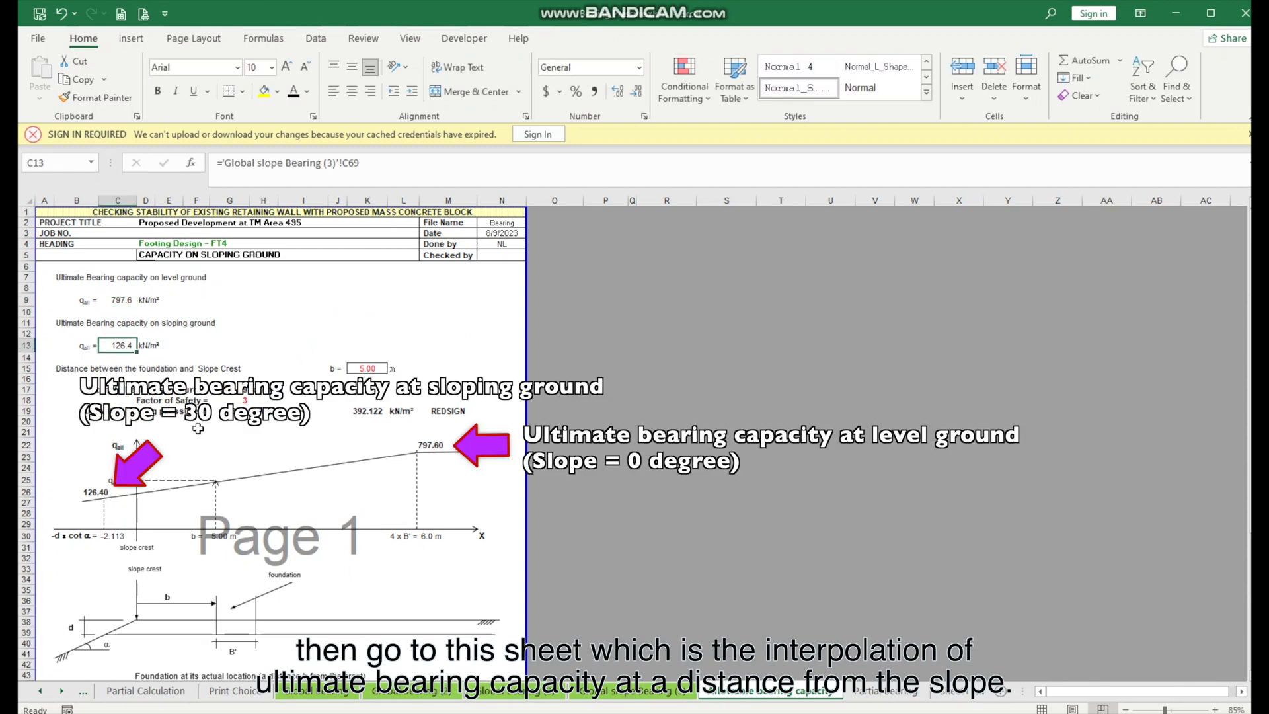
left_click(106, 522)
left_click(96, 541)
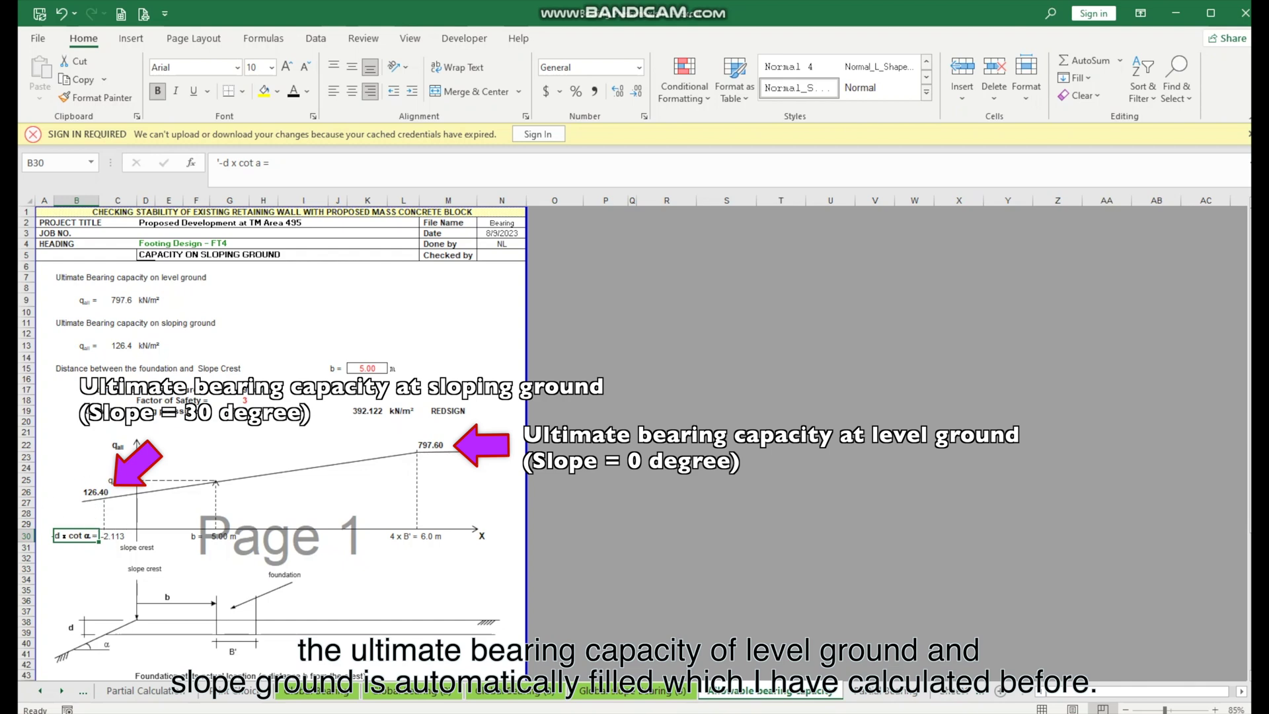
key("ctrl+Page_Up")
scroll(456, 595, "down", 12)
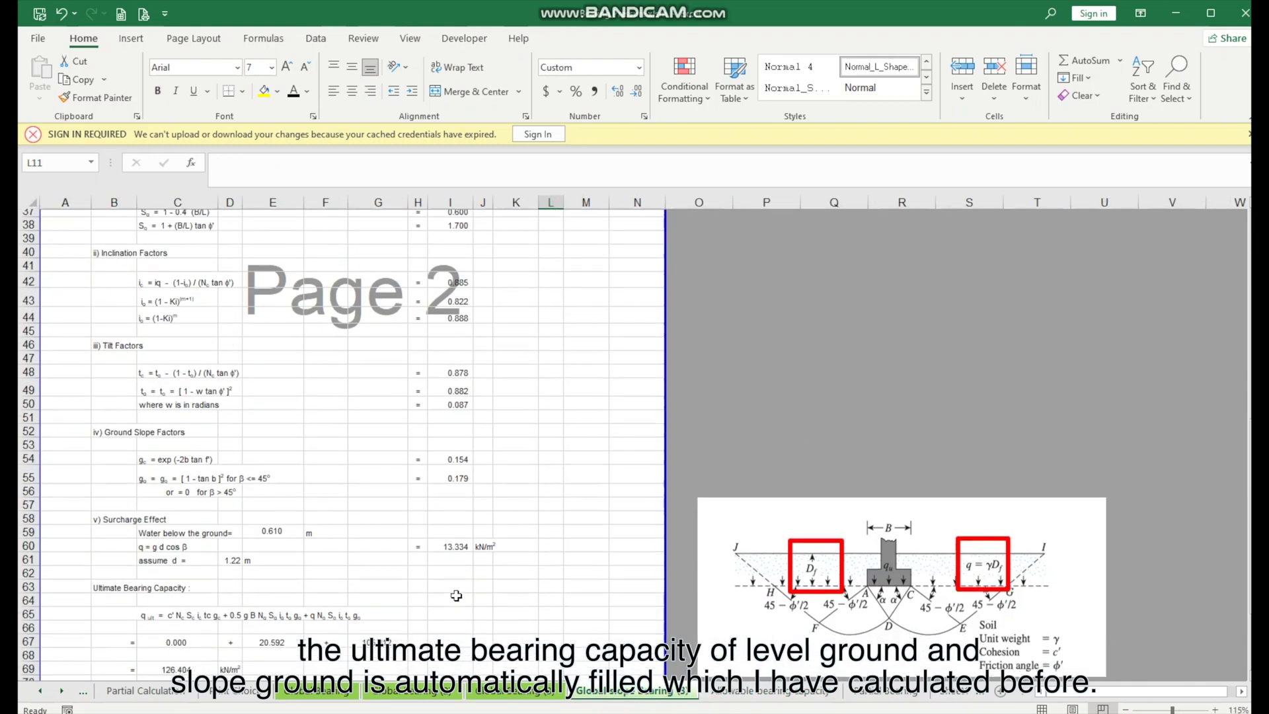
scroll(456, 595, "down", 3)
left_click(178, 544)
left_click_drag(178, 544, 311, 542)
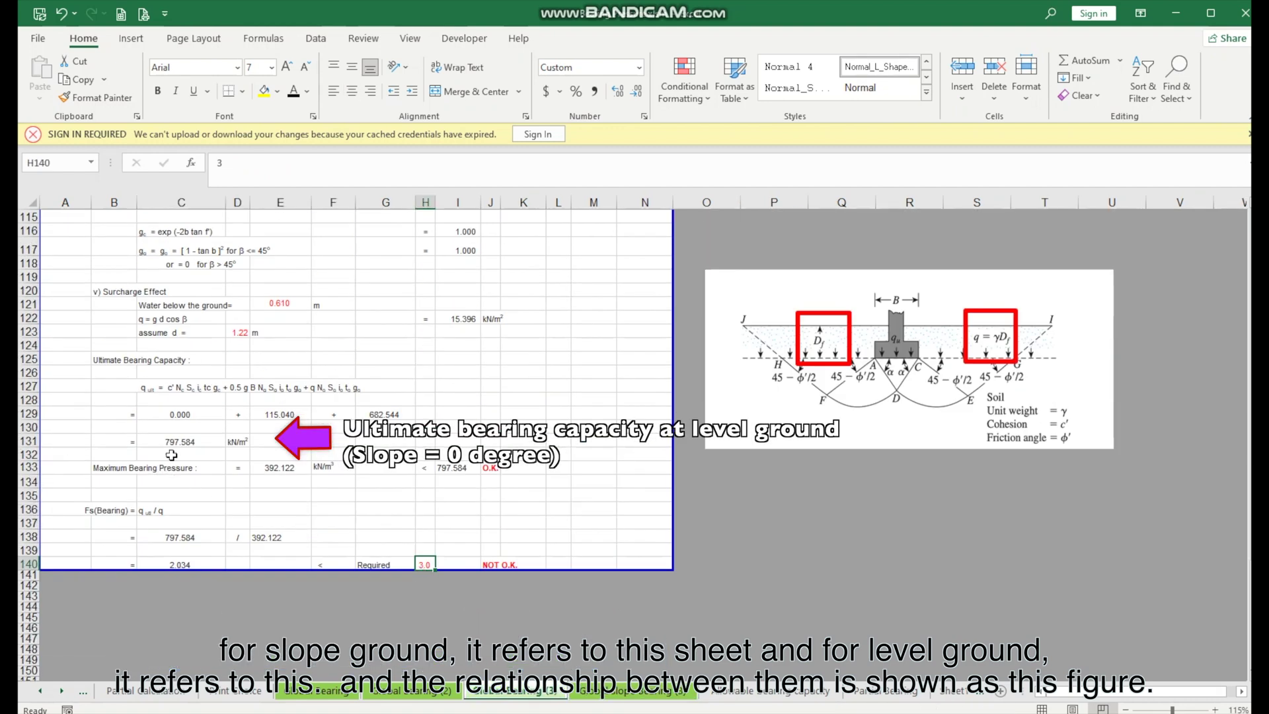
left_click(171, 441)
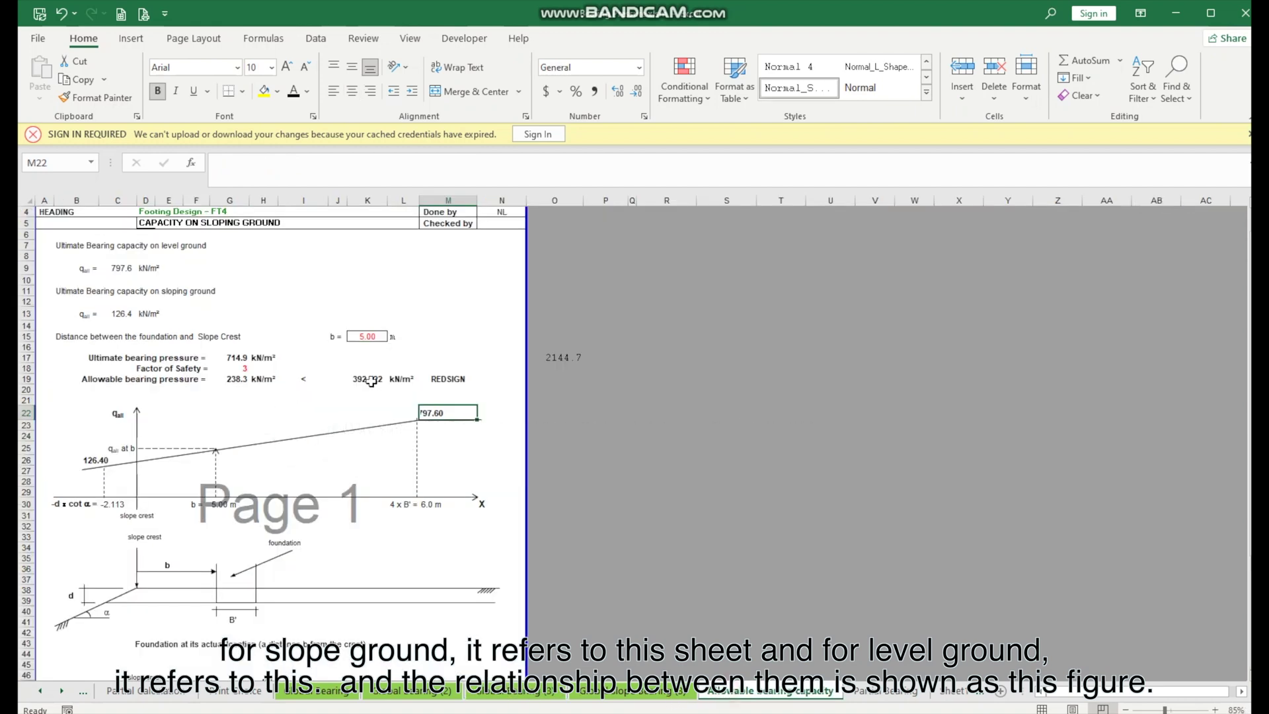
scroll(371, 381, "down", 1)
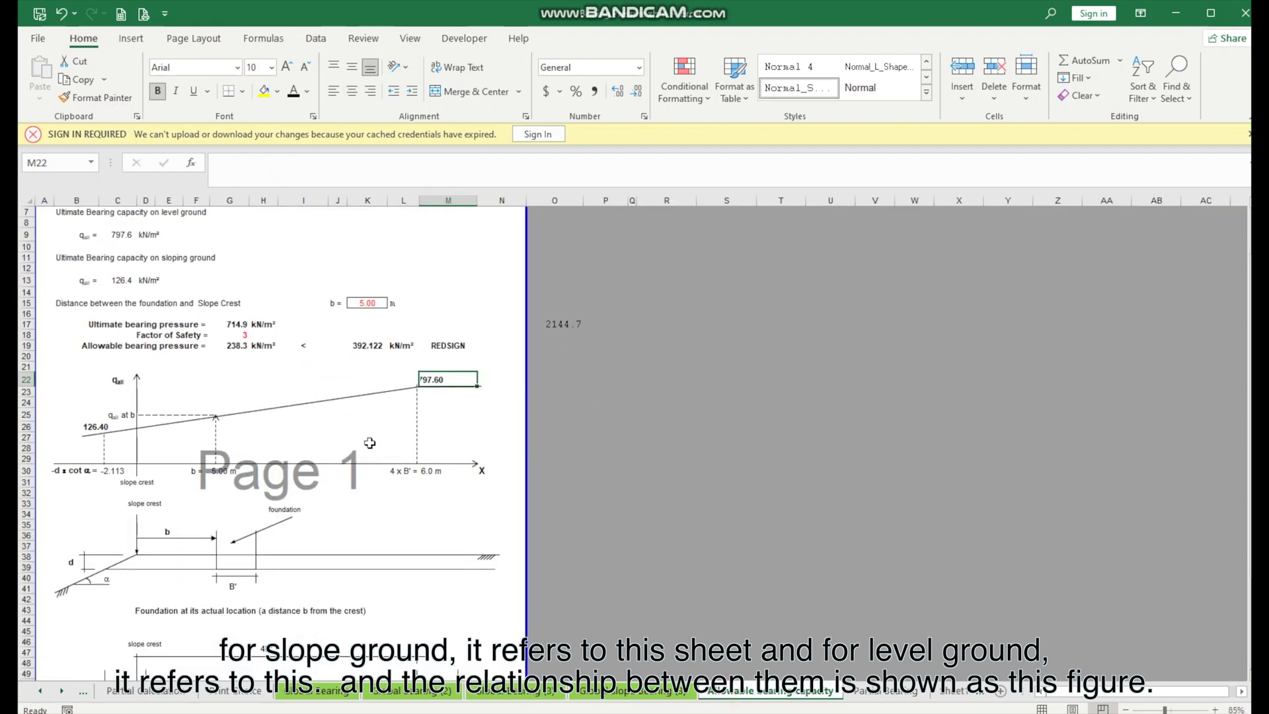
left_click(367, 448)
Step: Set the distance from the slope crest to 5 m in K15
left_click(357, 306)
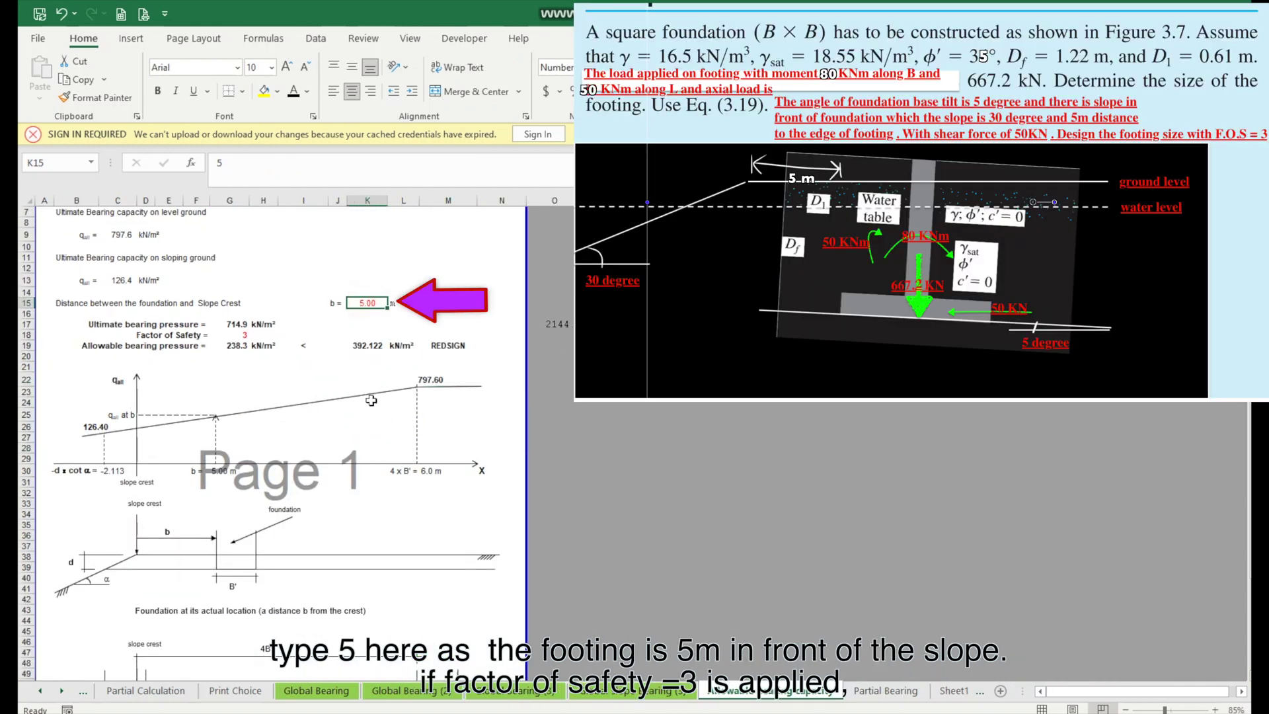
type("5")
left_click(246, 347)
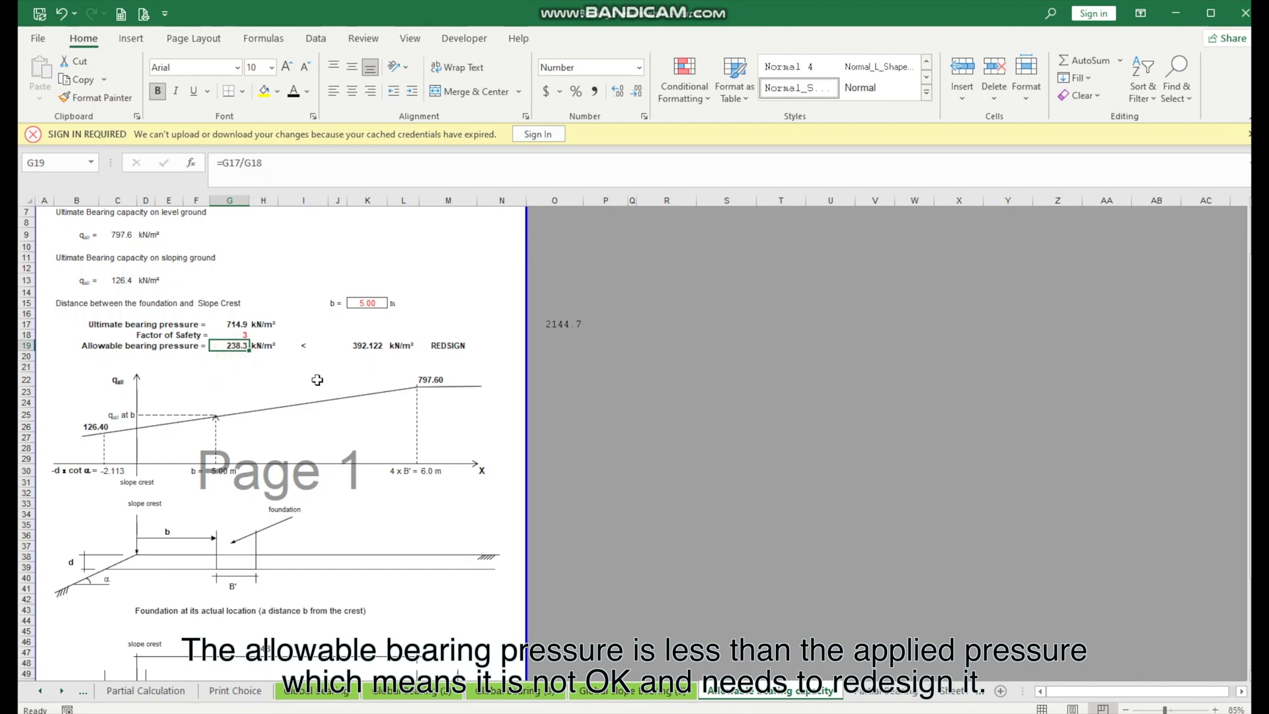
scroll(317, 380, "down", 6)
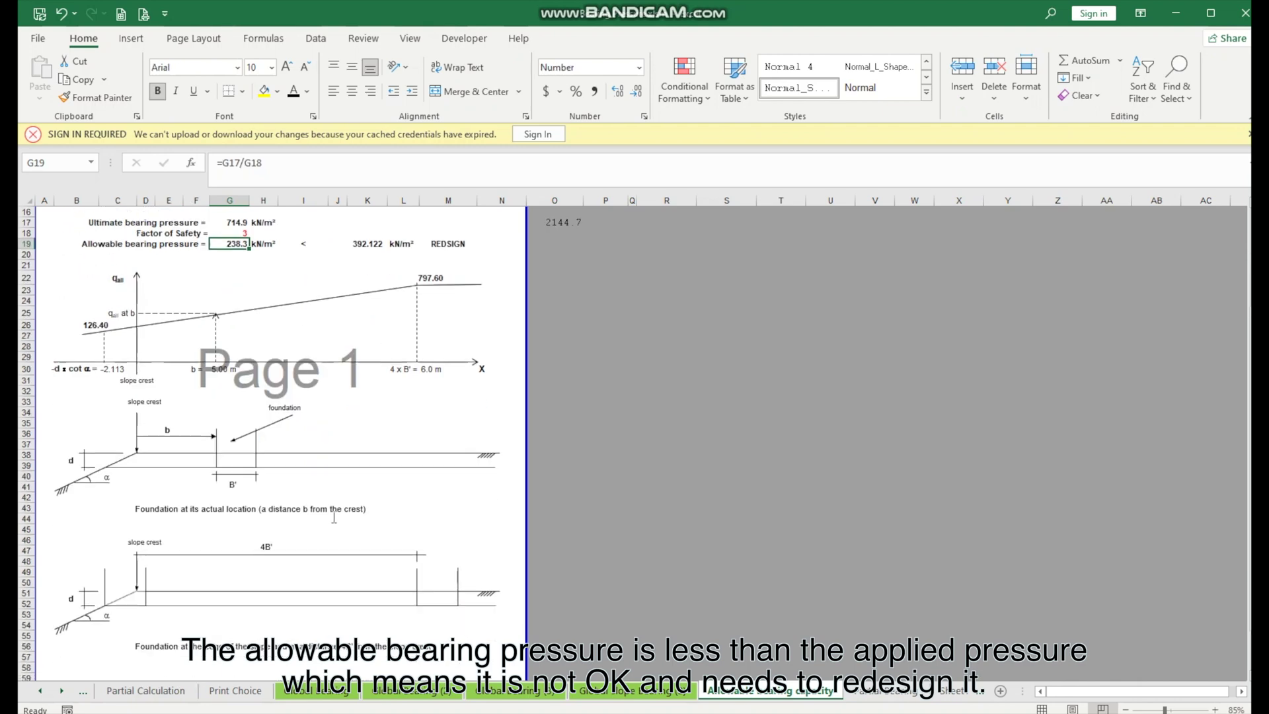
scroll(372, 584, "up", 8)
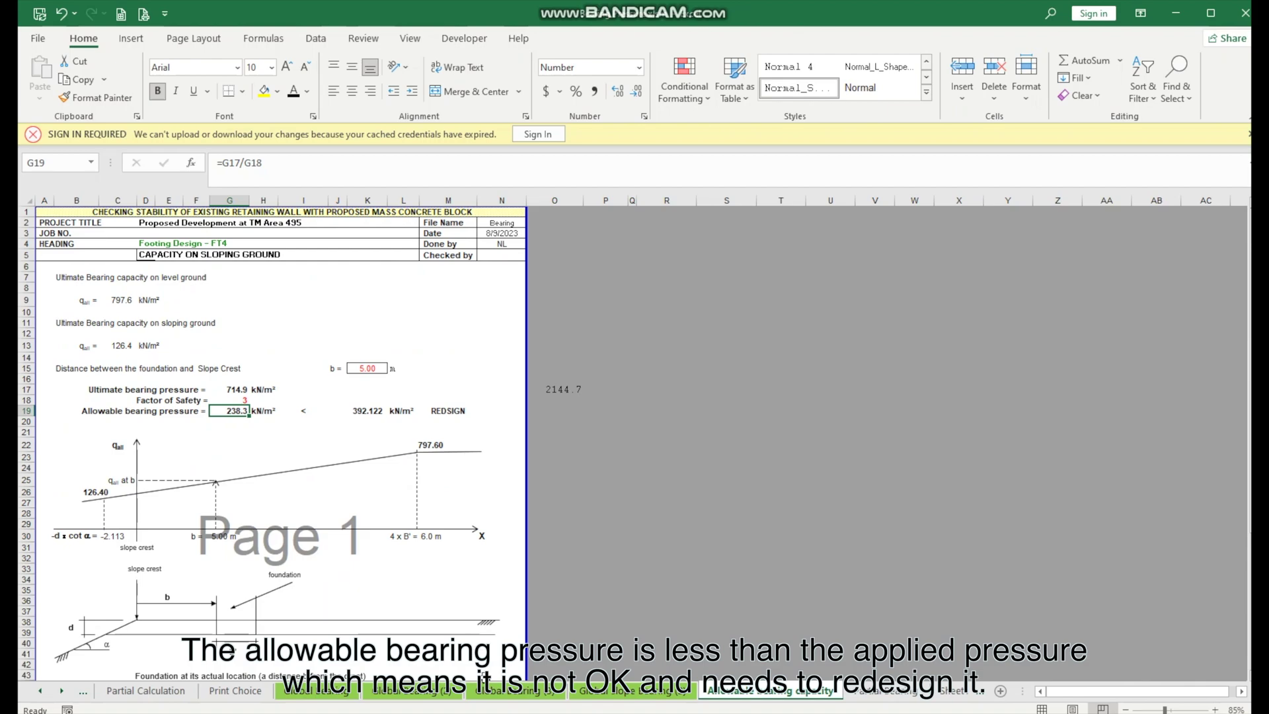
Step: Return to the Global Bearing (3) sheet and scroll to the top
key("ctrl+Page_Up")
key("ctrl+Page_Up")
scroll(291, 430, "up", 15)
scroll(292, 401, "up", 19)
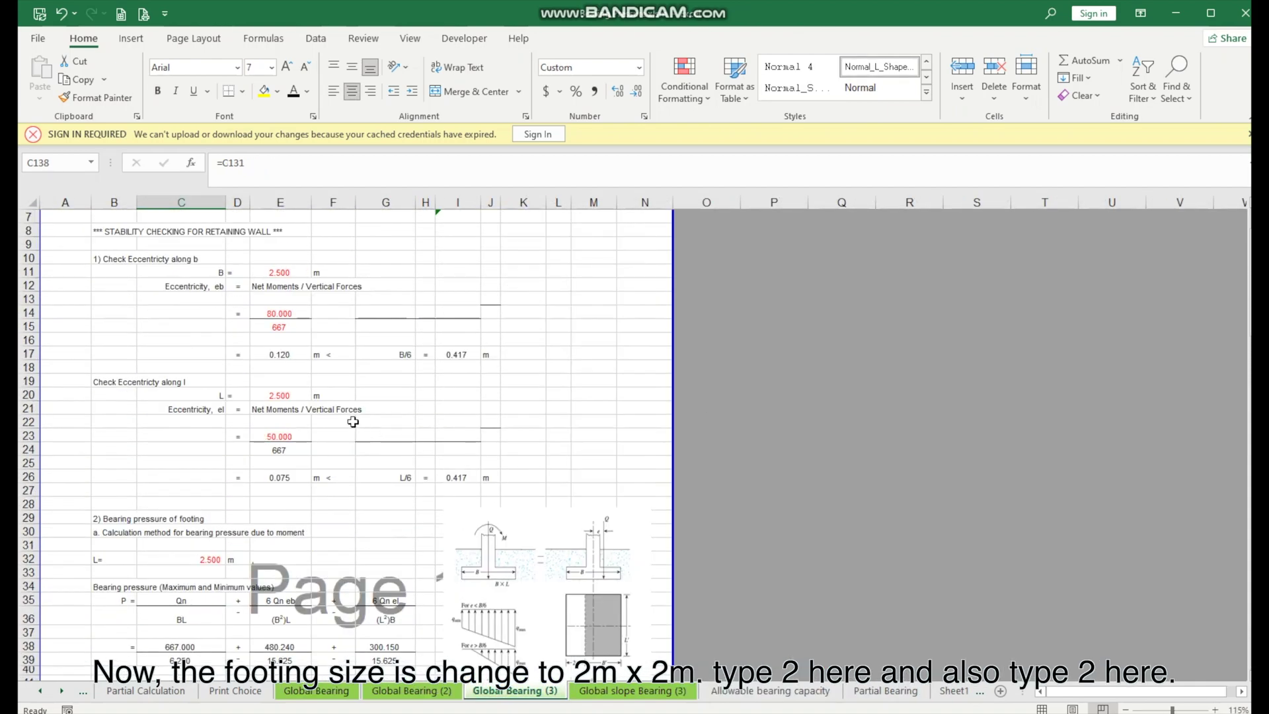
Step: Set footing width B (E11) and length L (E20) to 2 m
scroll(358, 430, "up", 2)
left_click(292, 363)
type("2")
left_click(280, 486)
type("2")
left_click(400, 503)
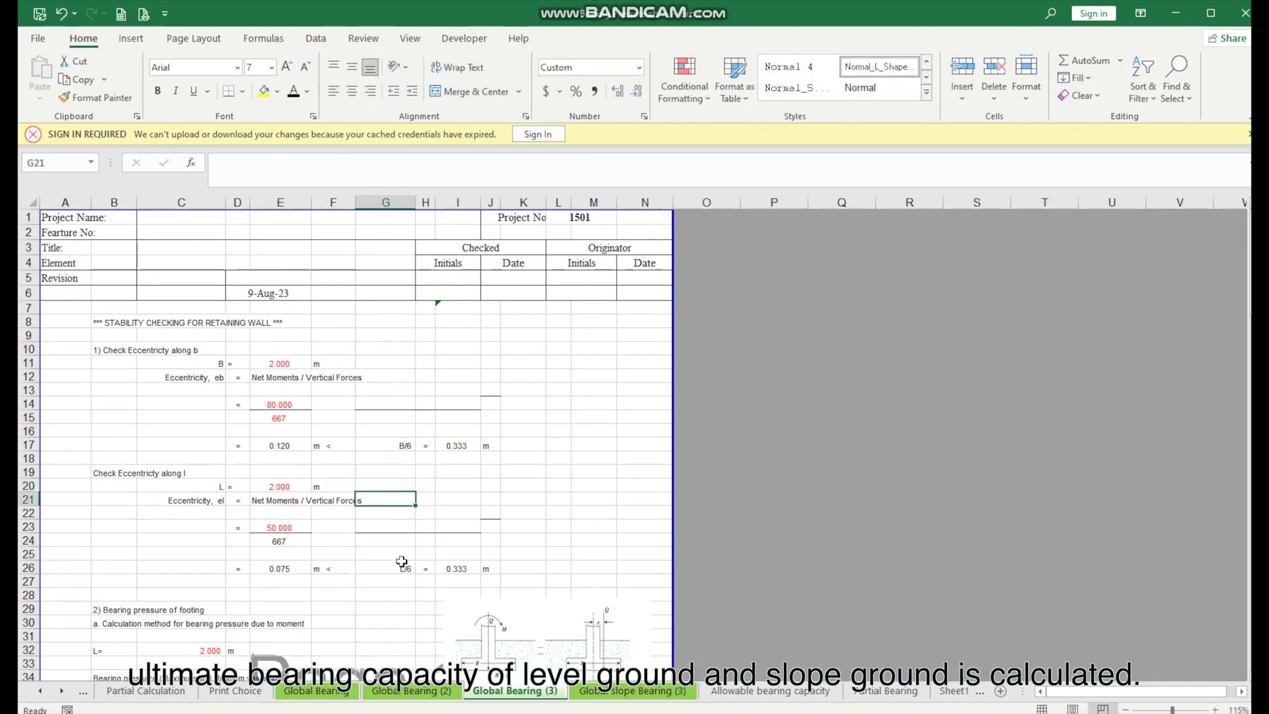
scroll(430, 528, "down", 3)
Step: Confirm allowable pressure 252.2 kN/m² exceeds applied 204.853, marked OK
left_click(633, 691)
scroll(429, 463, "down", 10)
left_click(721, 690)
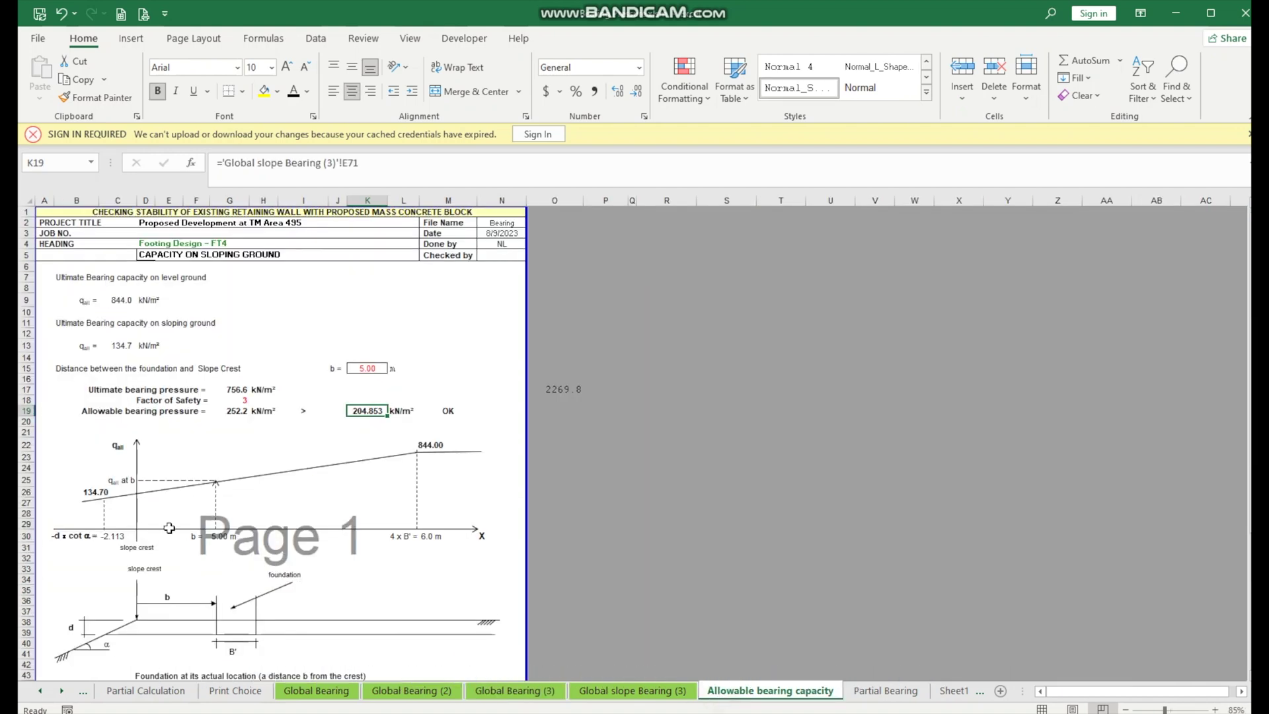
key("ctrl+Page_Up")
scroll(512, 590, "up", 10)
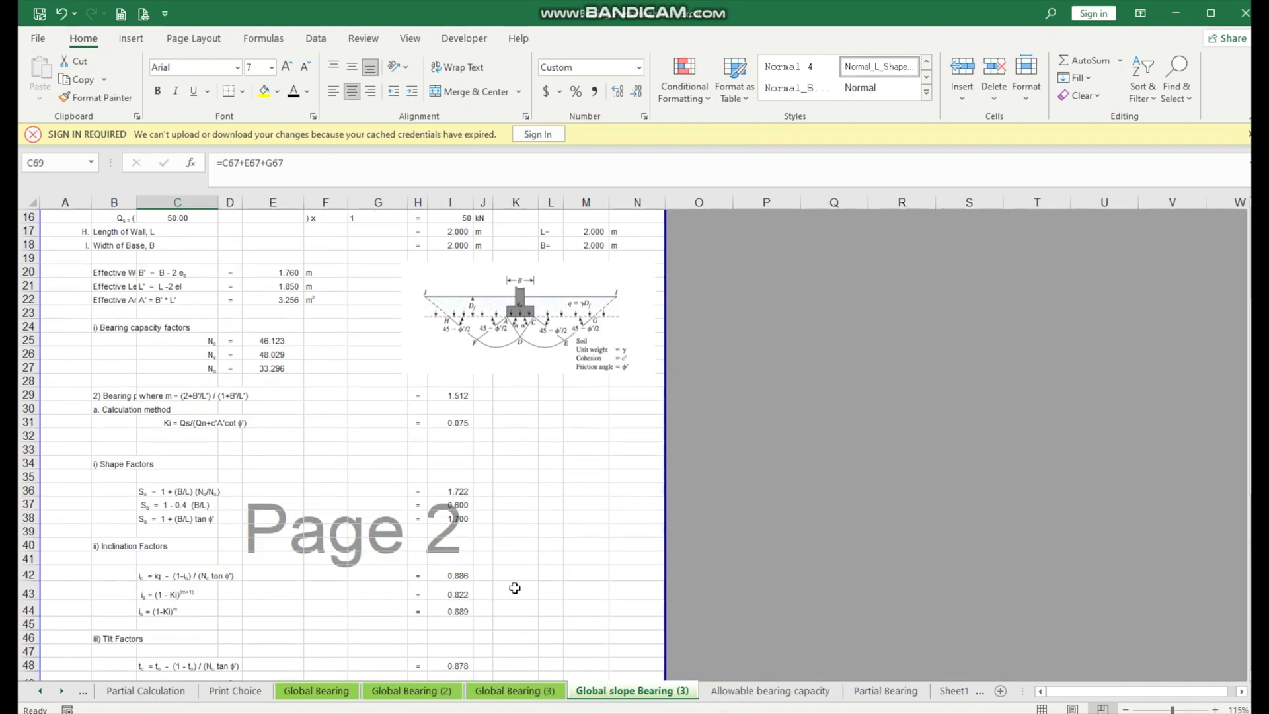
scroll(515, 587, "up", 5)
left_click(533, 693)
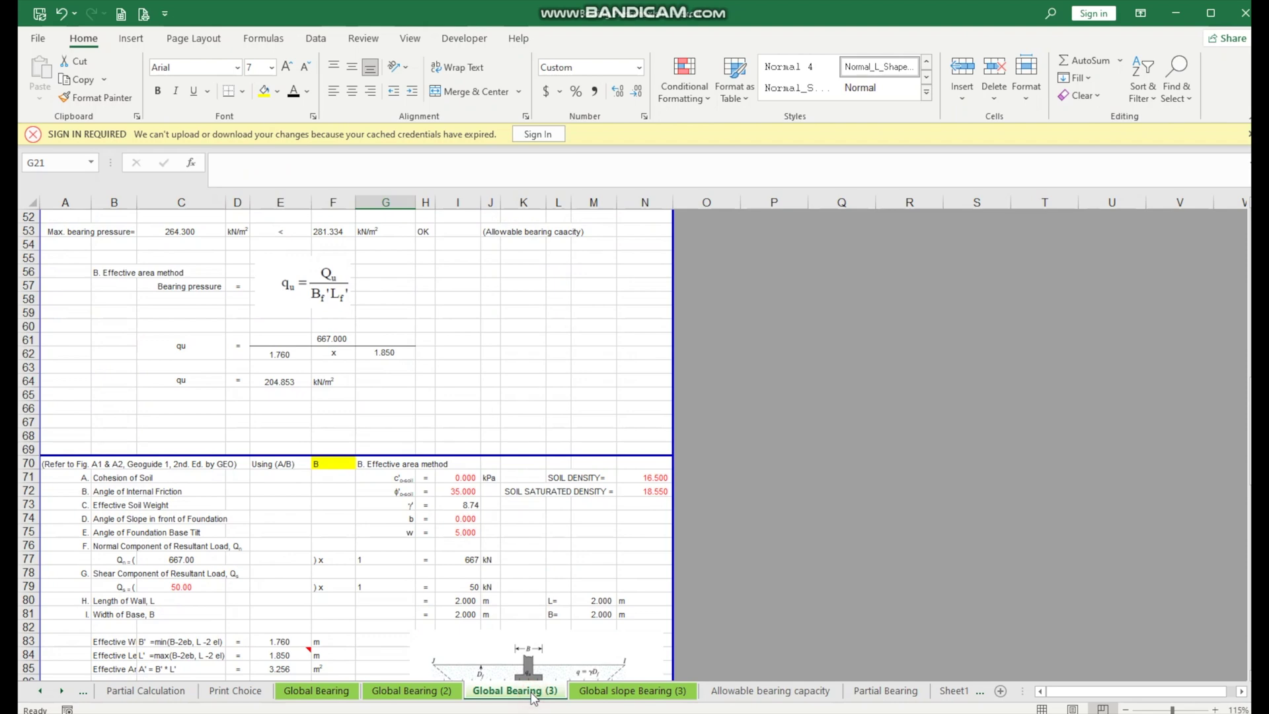
key("ctrl+Page_Down")
key("ctrl+Page_Down")
left_click(278, 525)
scroll(278, 525, "down", 10)
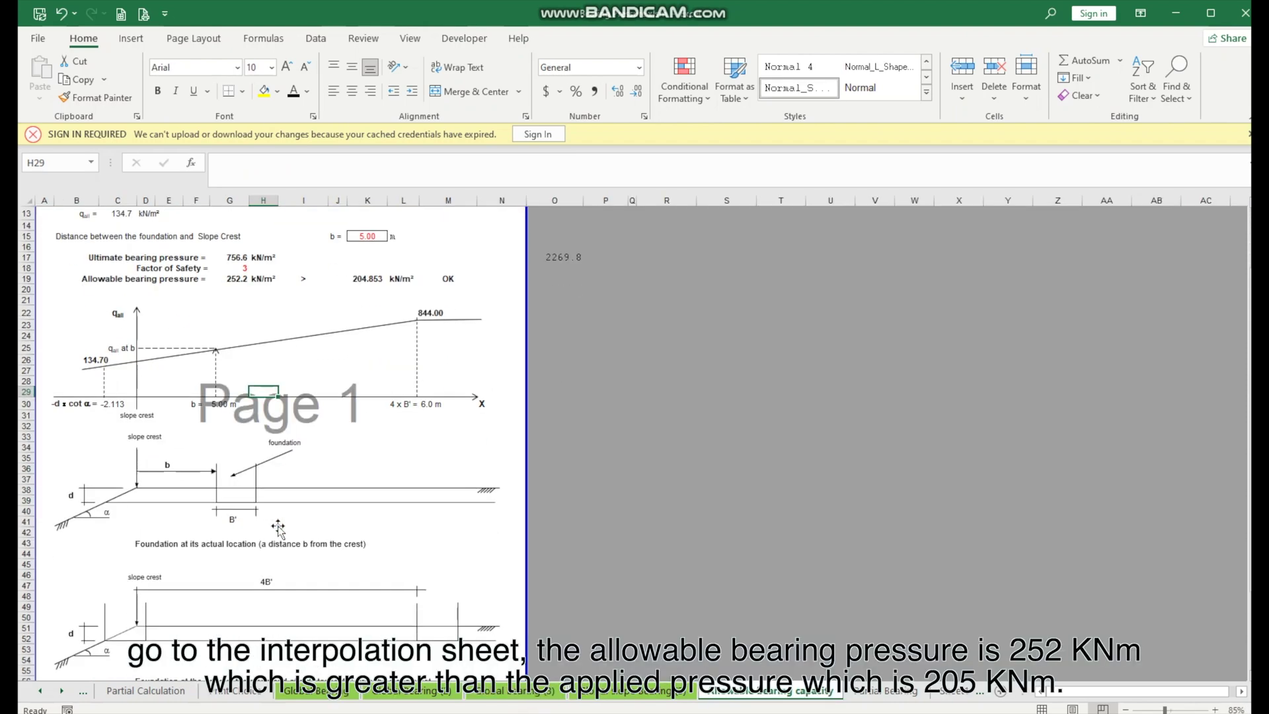
scroll(277, 525, "up", 7)
scroll(277, 526, "up", 3)
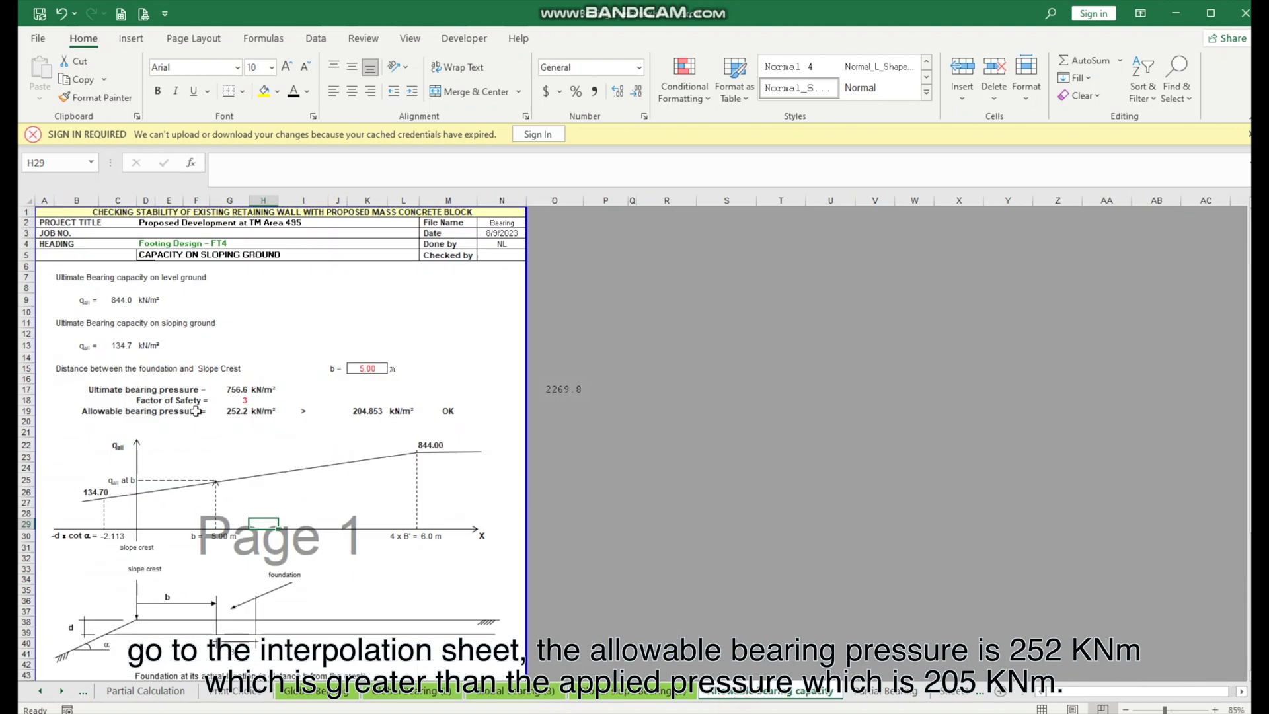
scroll(196, 411, "down", 2)
left_click_drag(218, 346, 528, 350)
scroll(528, 350, "down", 3)
scroll(529, 351, "up", 3)
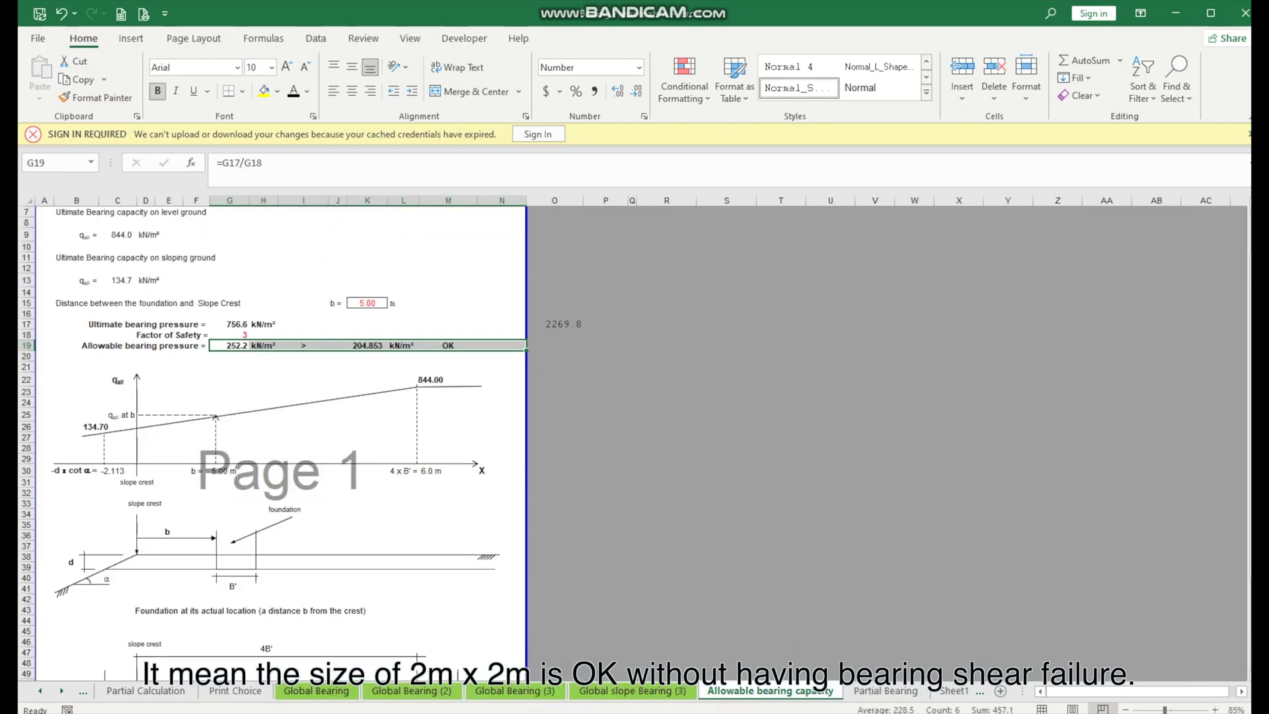
key("alt+Tab")
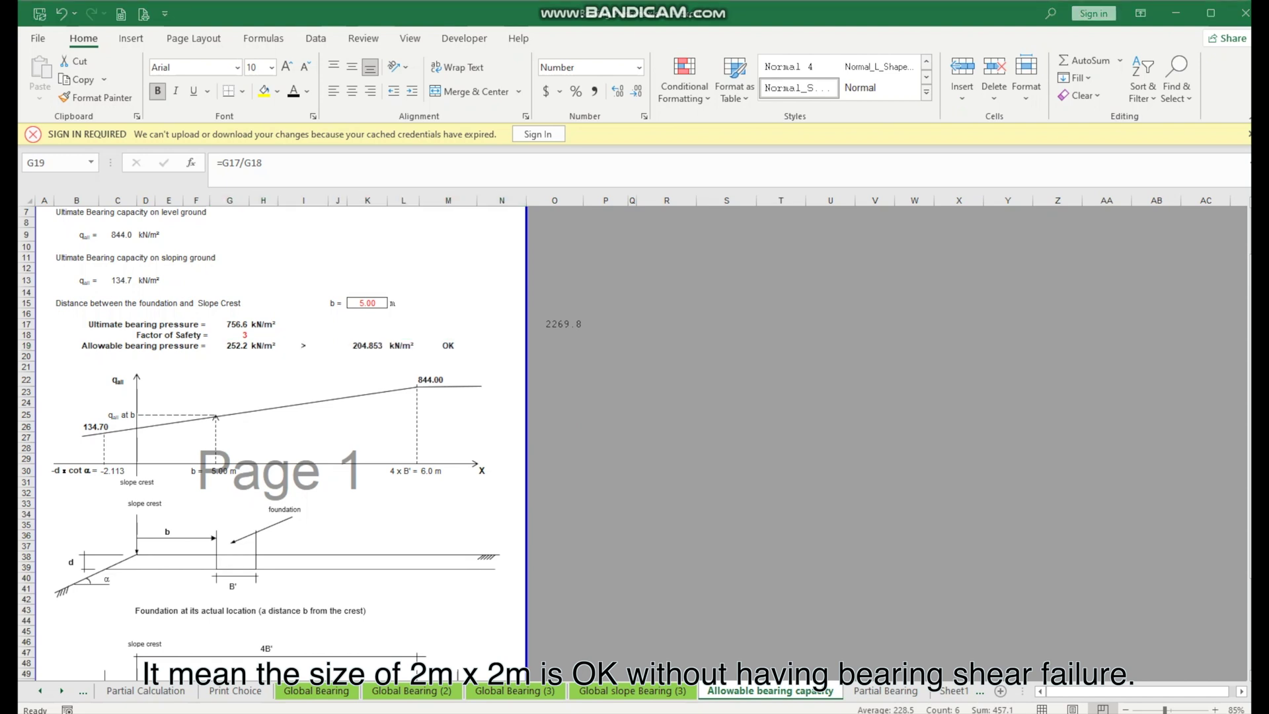